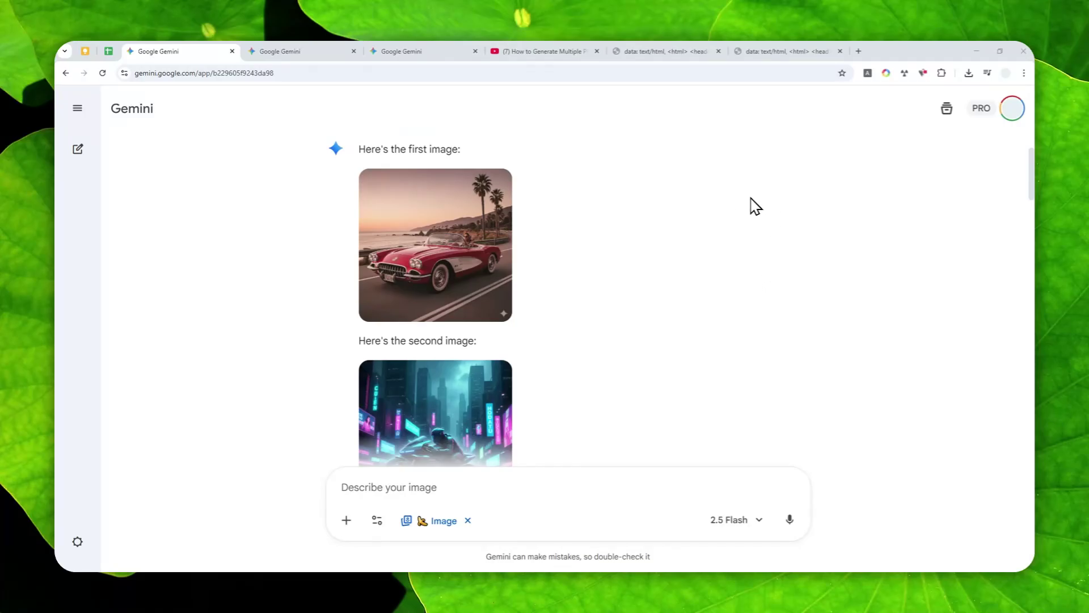
Look through the series of generated vehicle images in the first Gemini chat.
scroll(756, 207, down, 3)
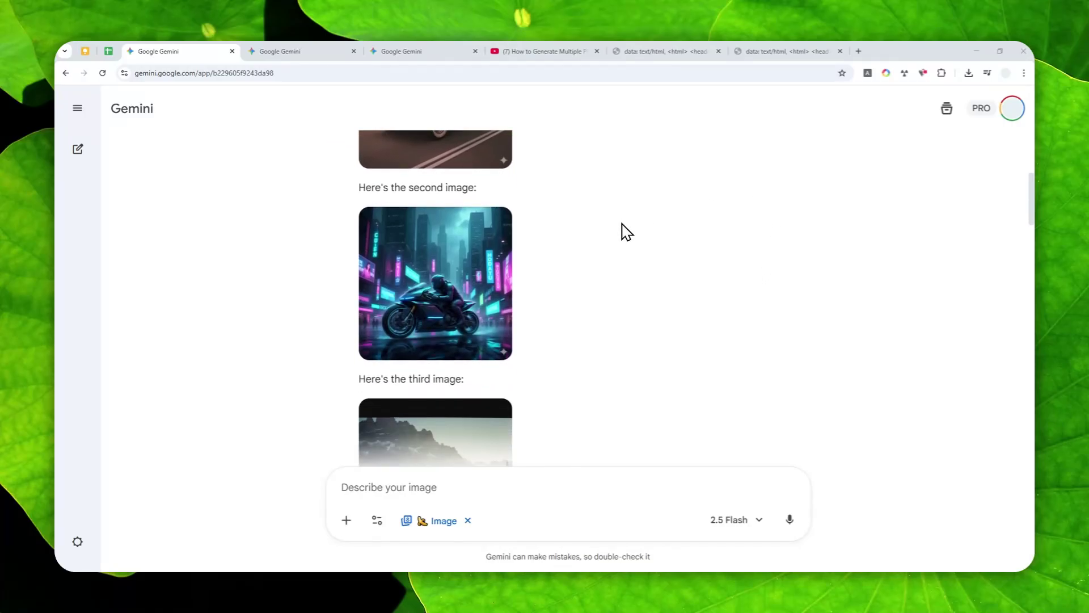
scroll(605, 210, down, 6)
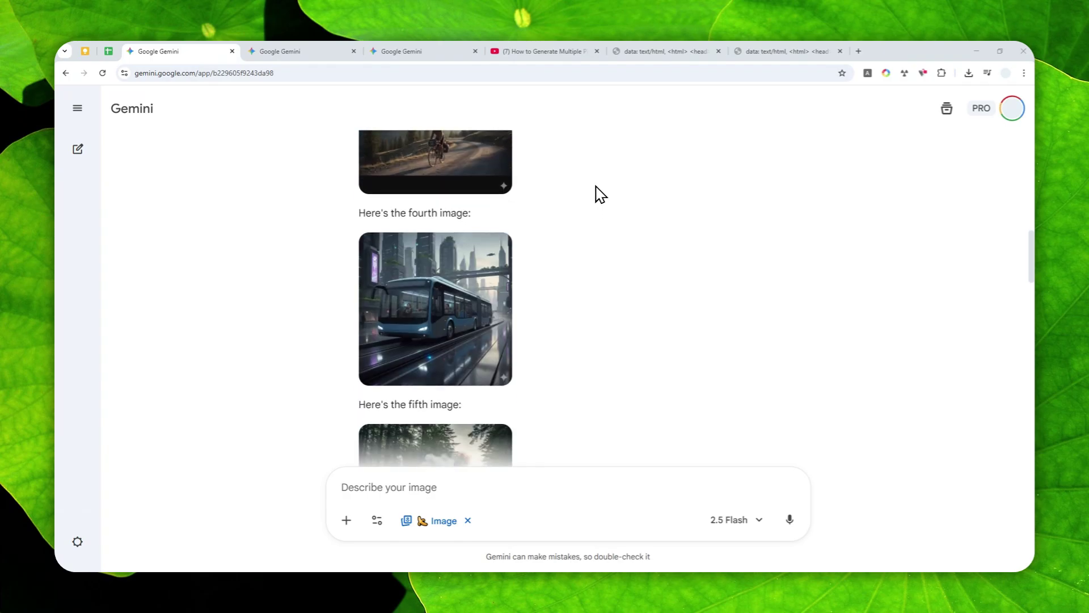
scroll(600, 195, down, 5)
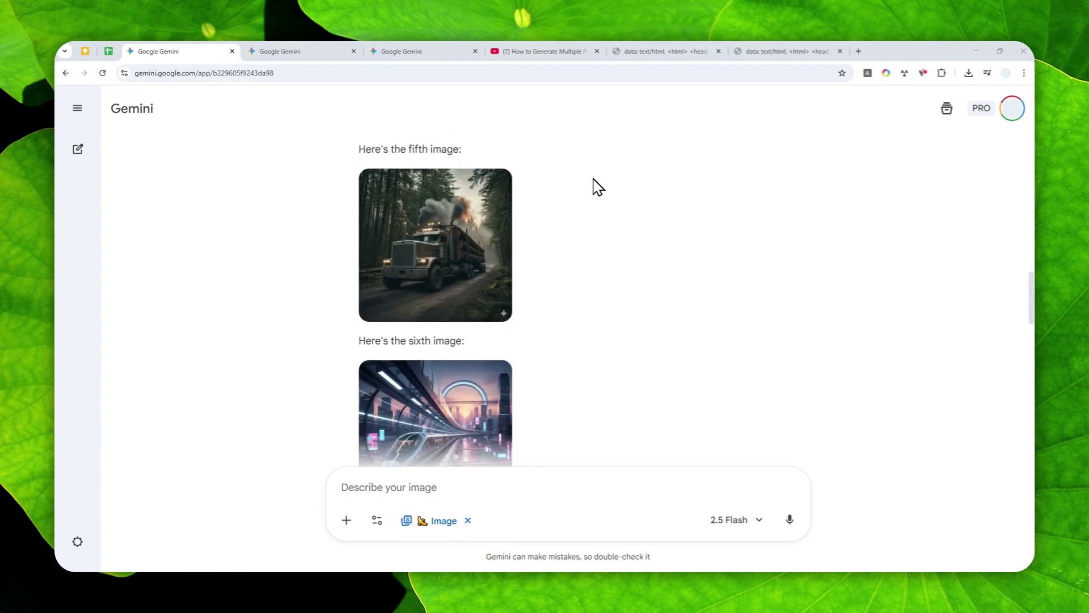
scroll(597, 184, down, 3)
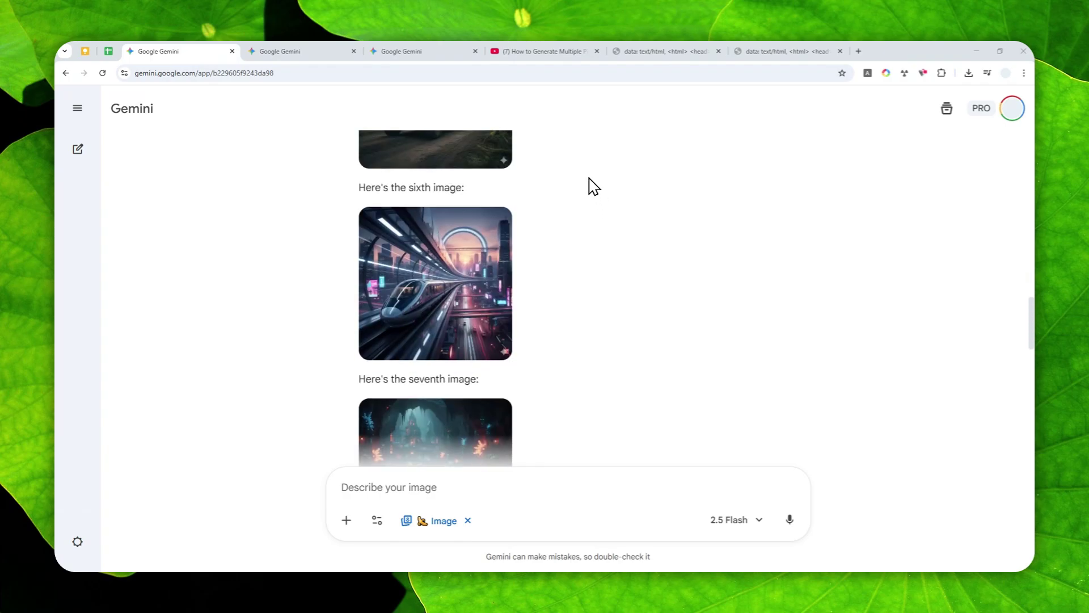
scroll(587, 190, down, 5)
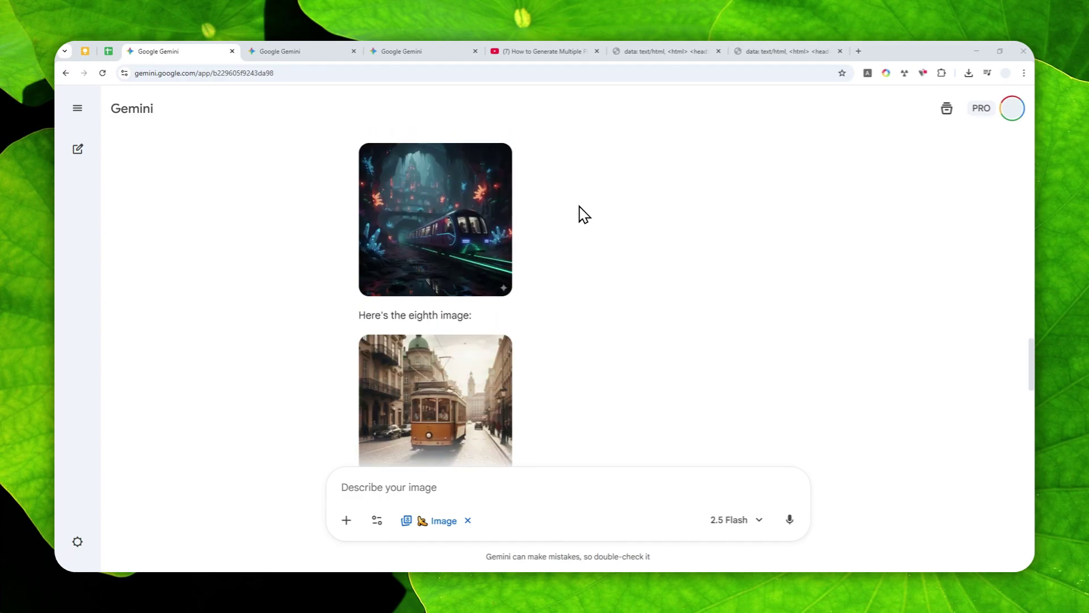
scroll(584, 215, down, 7)
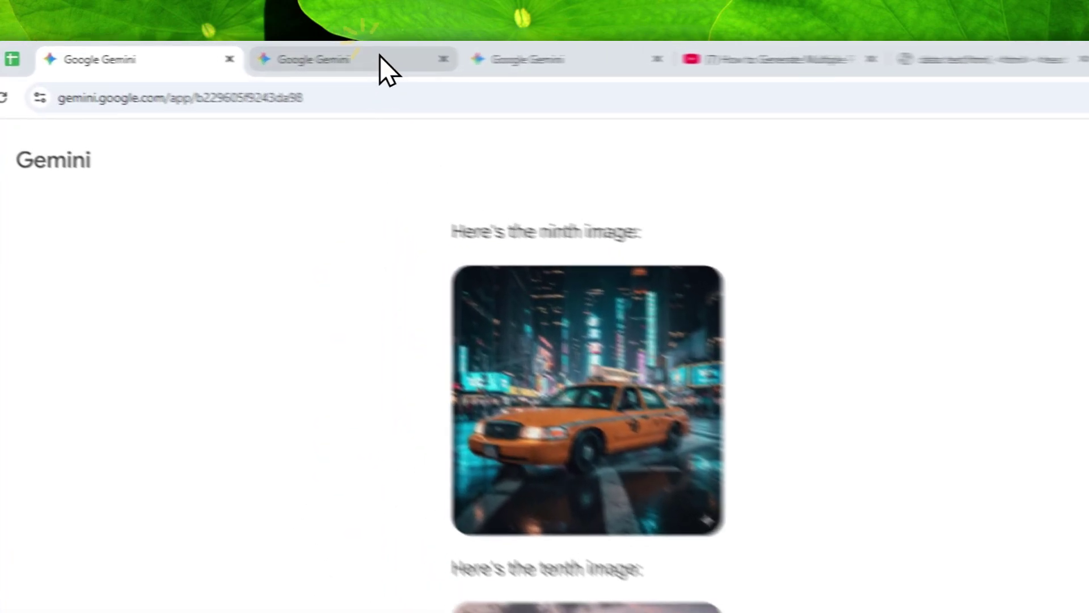
Browse the generated wild animal images in the second Gemini chat.
click(318, 54)
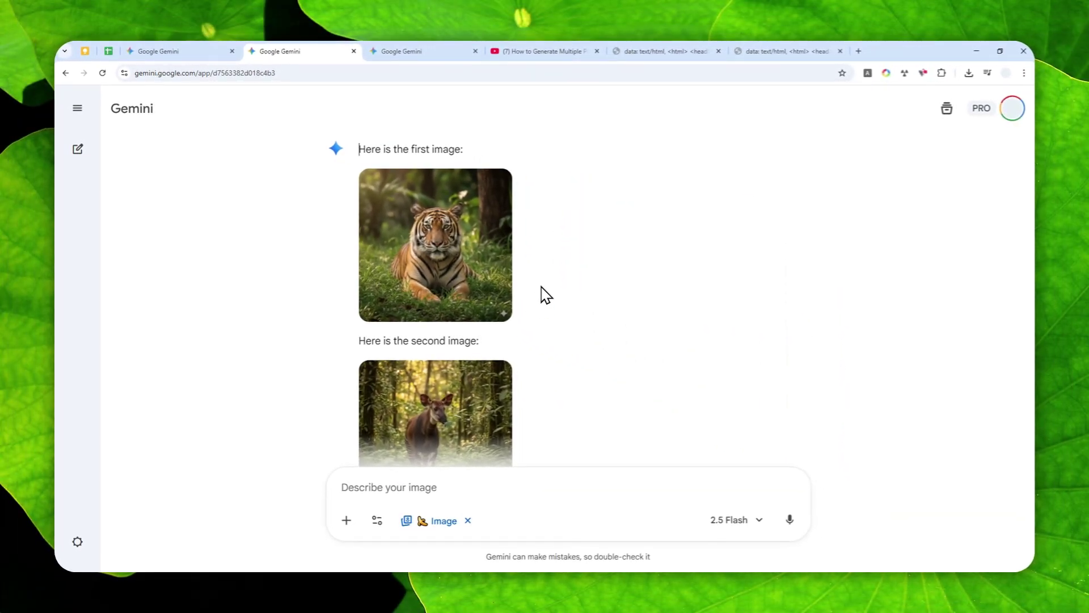
scroll(546, 294, down, 3)
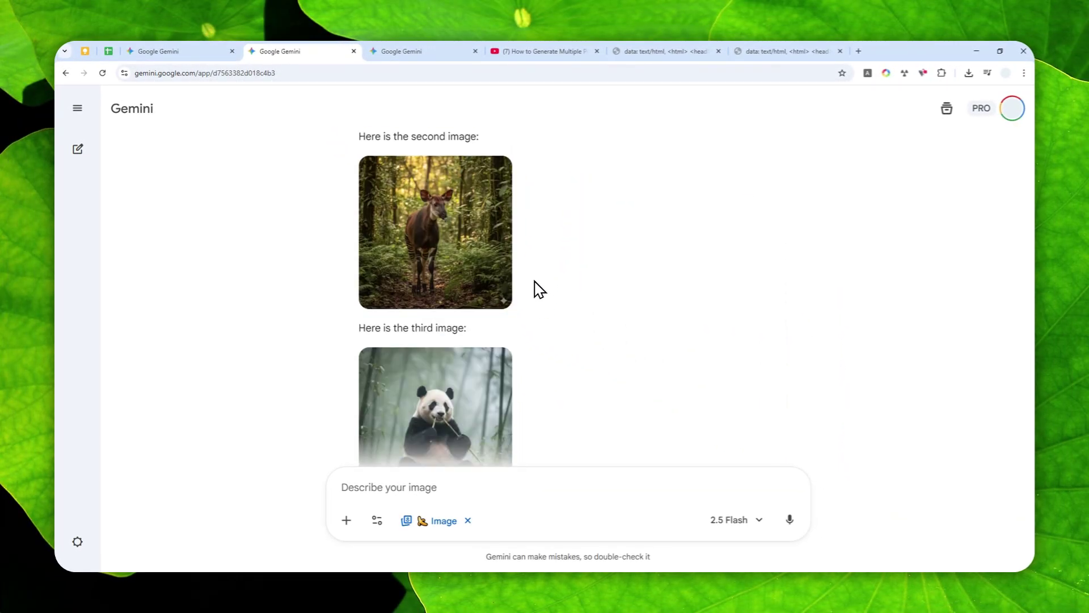
scroll(544, 240, down, 5)
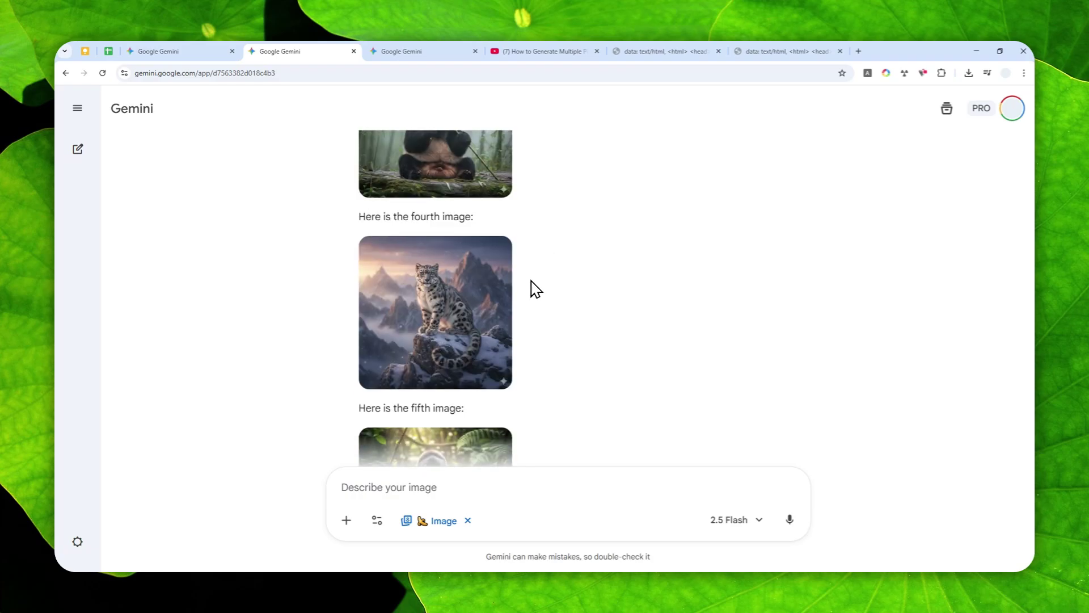
View the images of the woman in a kimono one by one in the third chat's image viewer, up to the seventh.
click(404, 51)
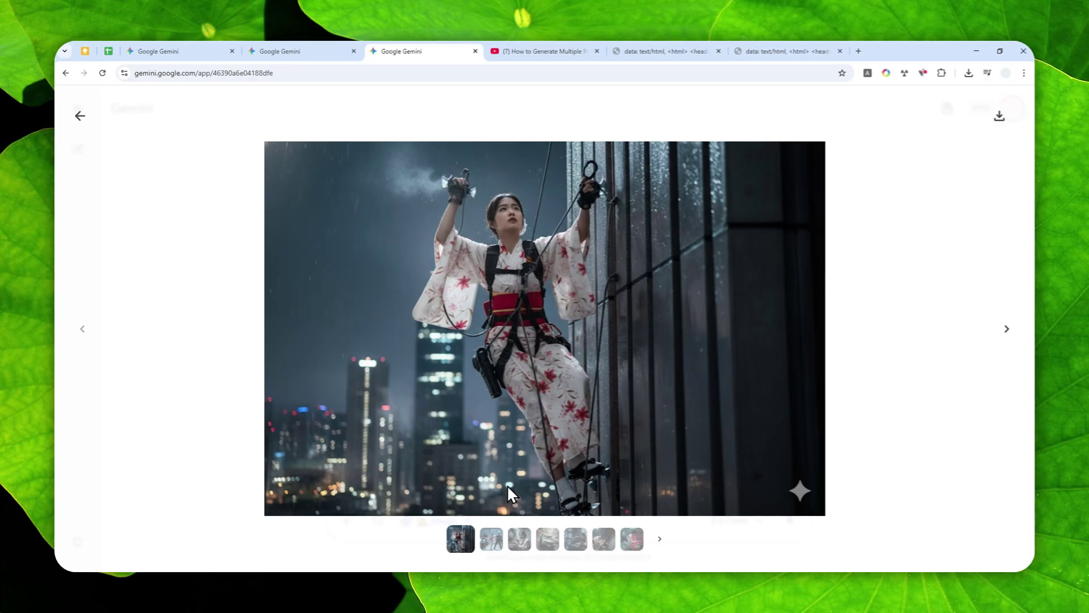
click(490, 537)
click(523, 533)
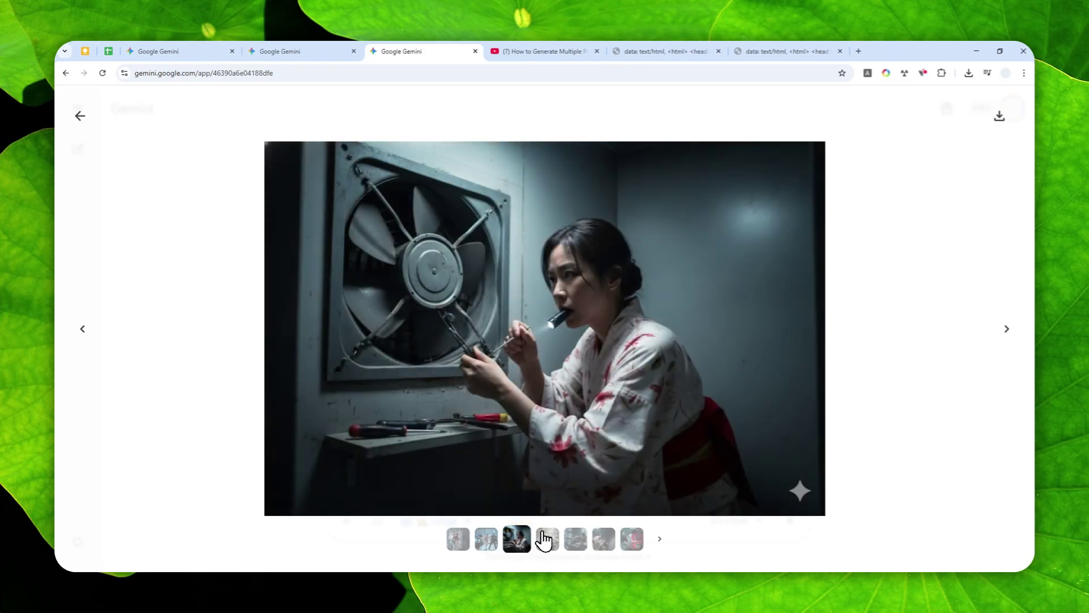
click(543, 536)
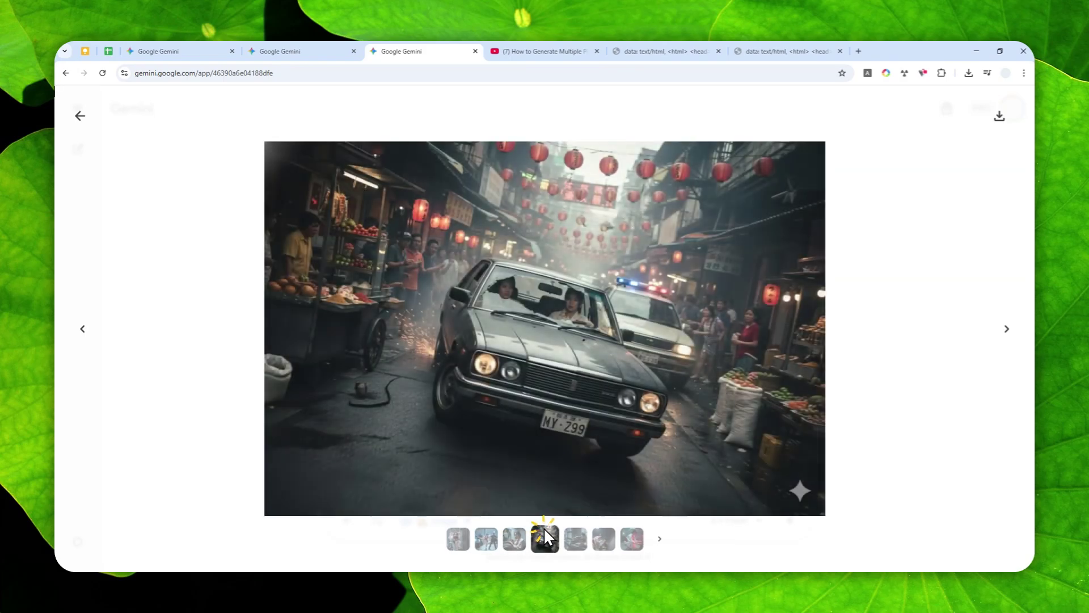
click(573, 537)
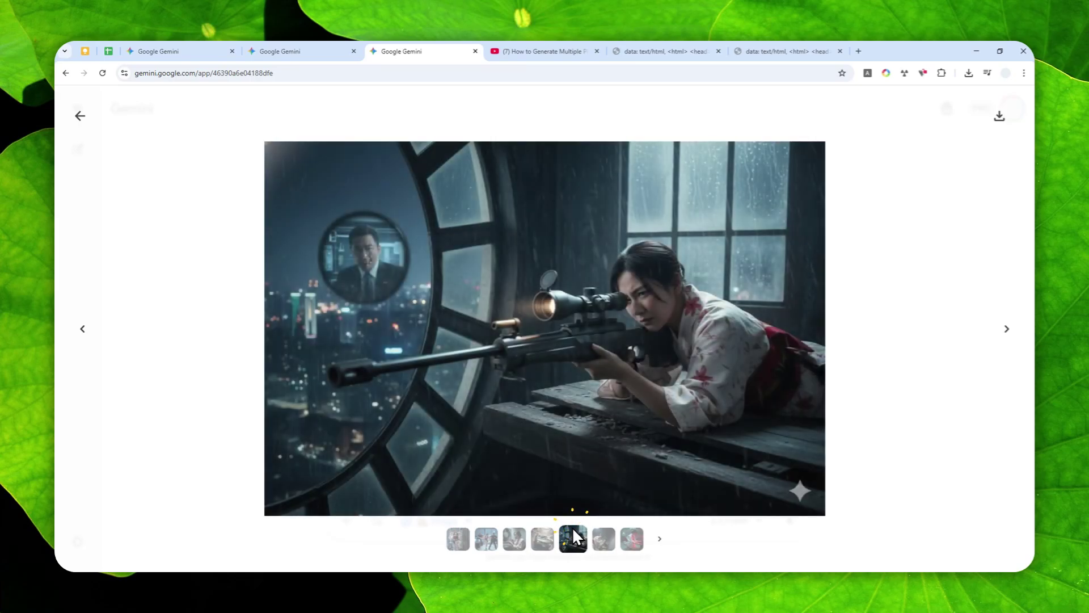
click(602, 536)
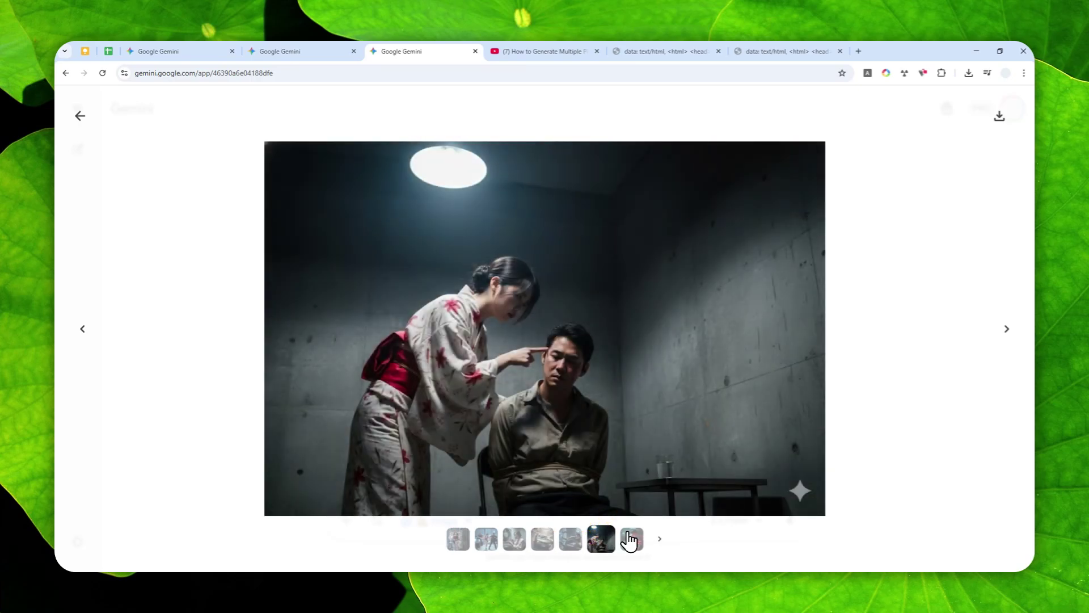
click(631, 538)
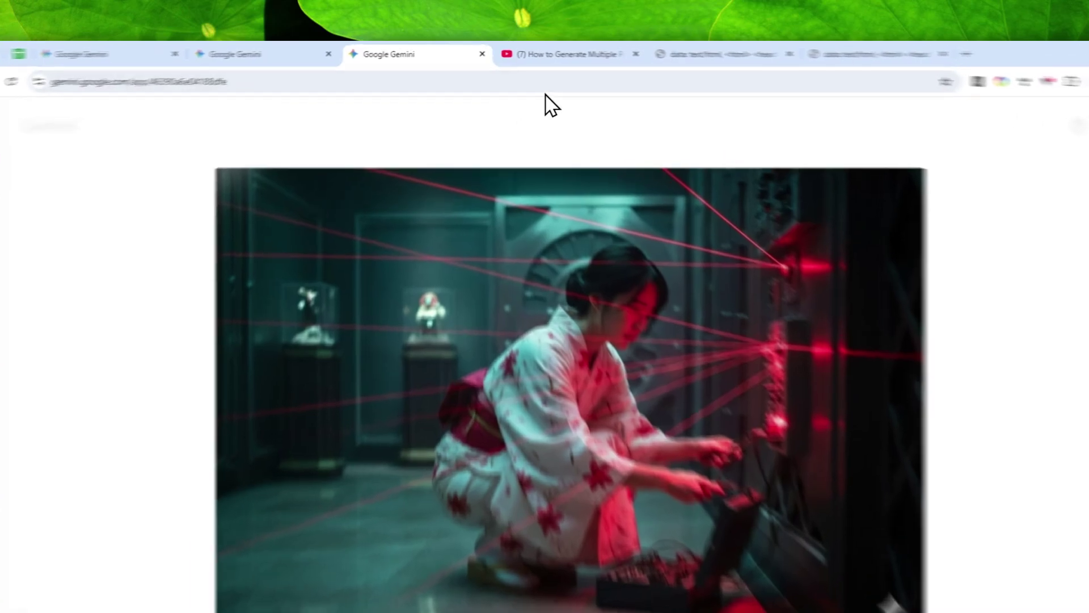
View the YouTube video page "How to Generate Multiple Pictures AT ONCE with Gemini AI".
click(542, 51)
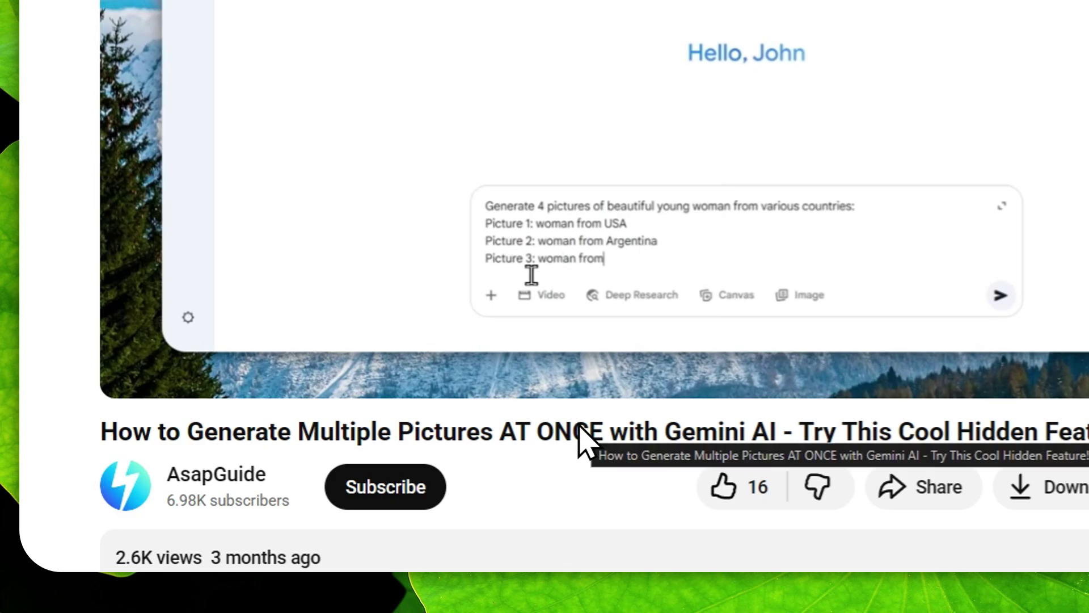
mouse_move(547, 244)
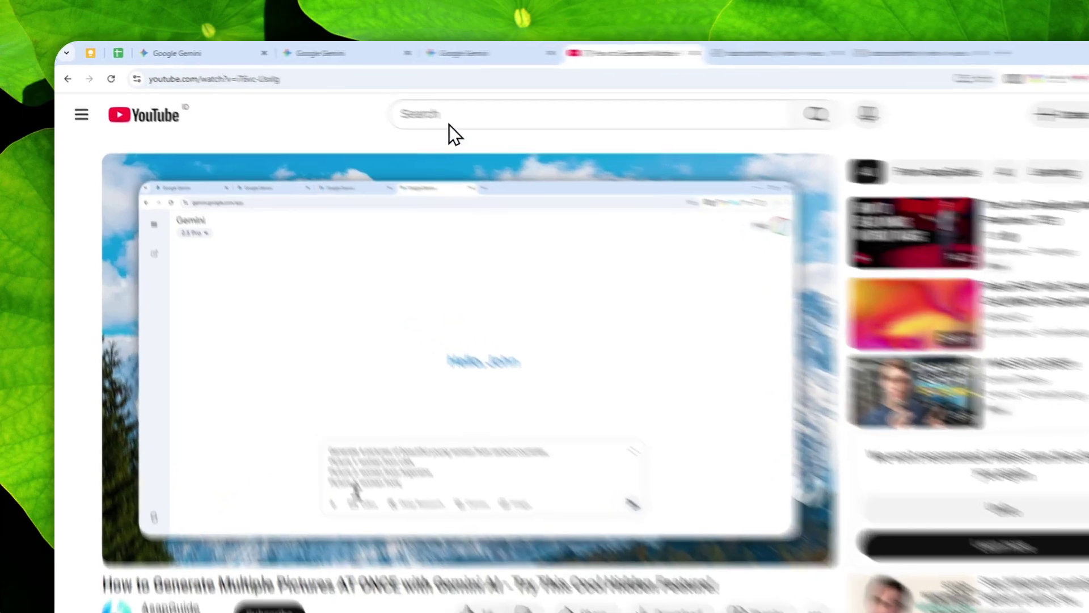
click(392, 50)
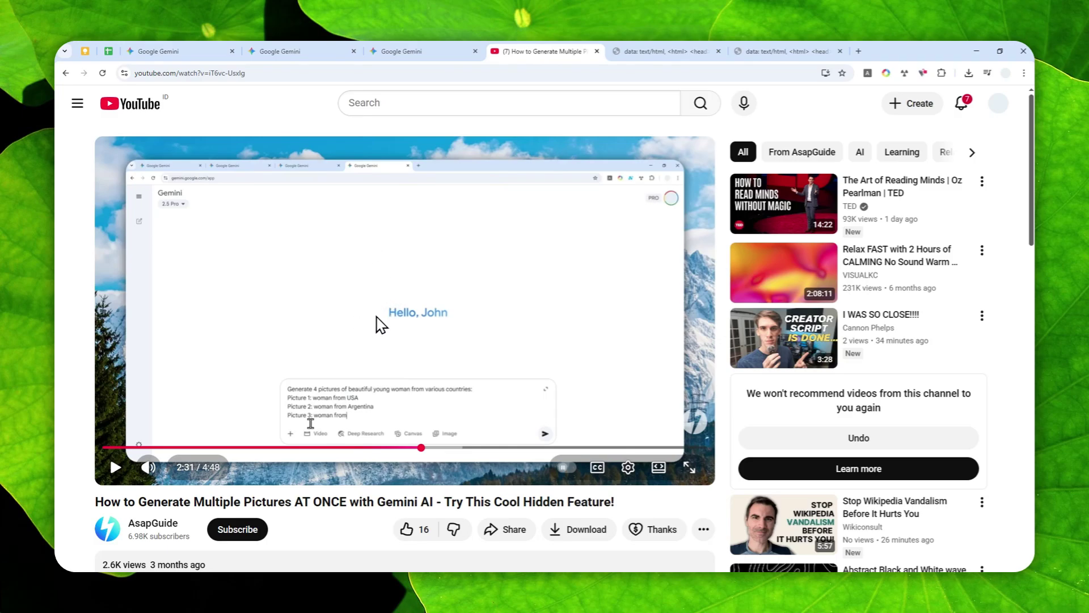
Open a new Gemini chat in a separate browser tab.
click(858, 51)
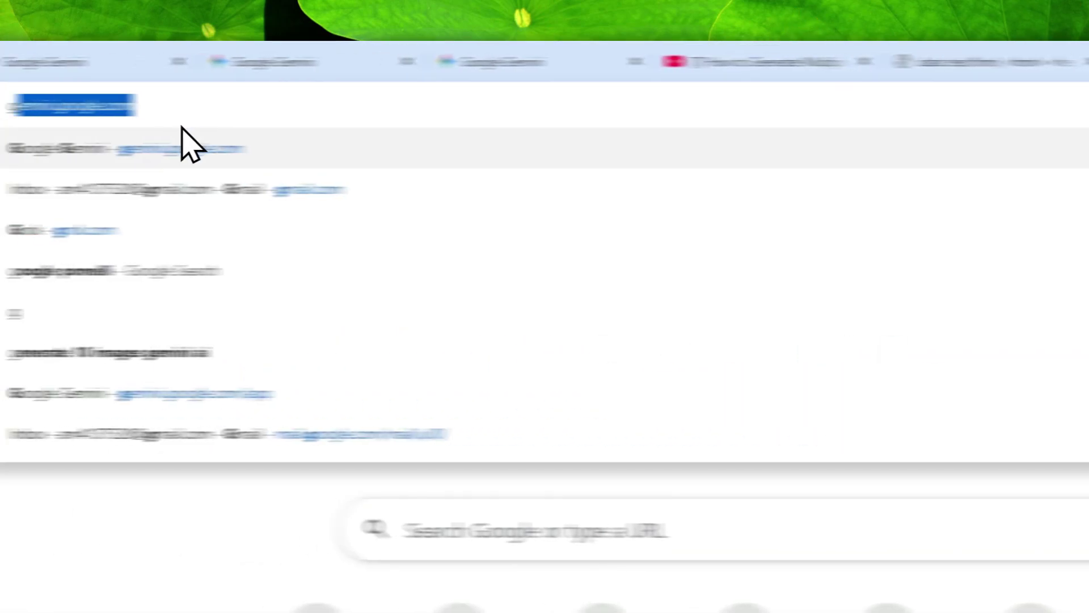
text(ge)
key(Return)
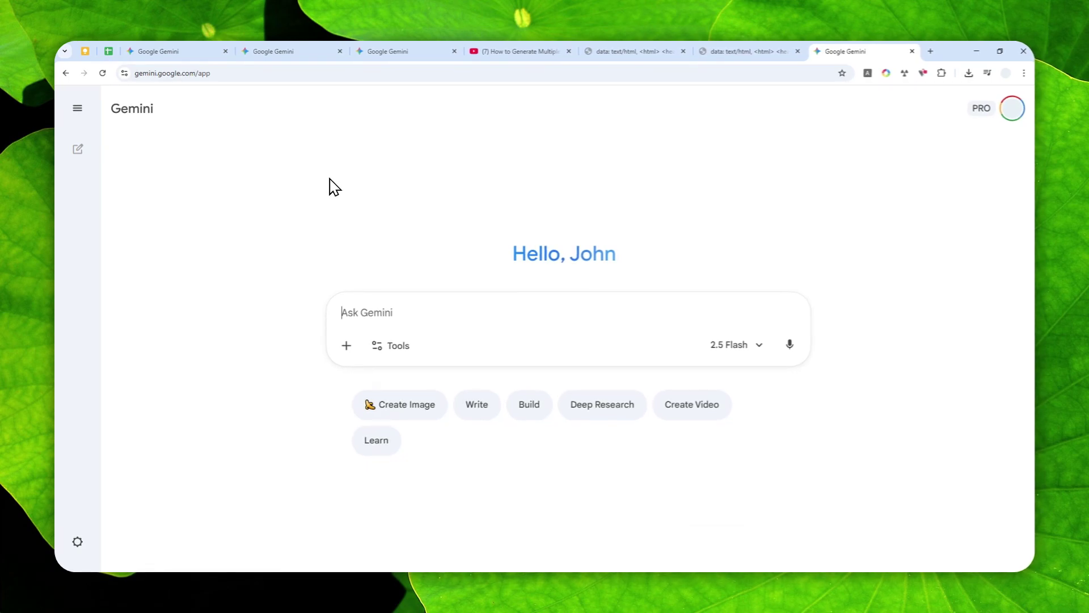
Put the prepared "Call the image generation function with the following frequency" instruction from the notes page into the prompt, followed by a new line.
click(626, 51)
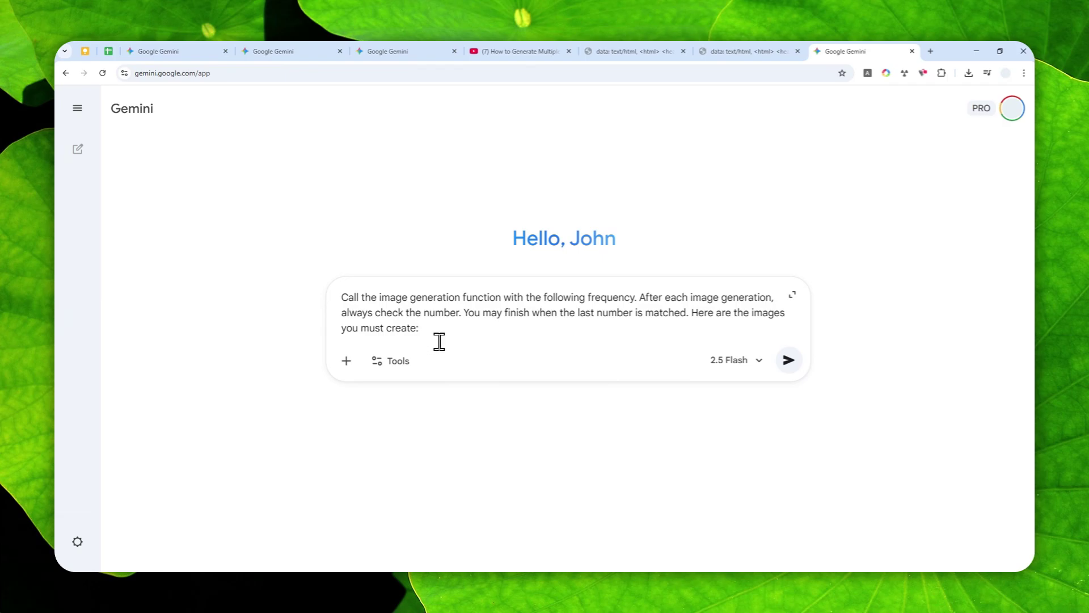
drag(440, 338, 337, 282)
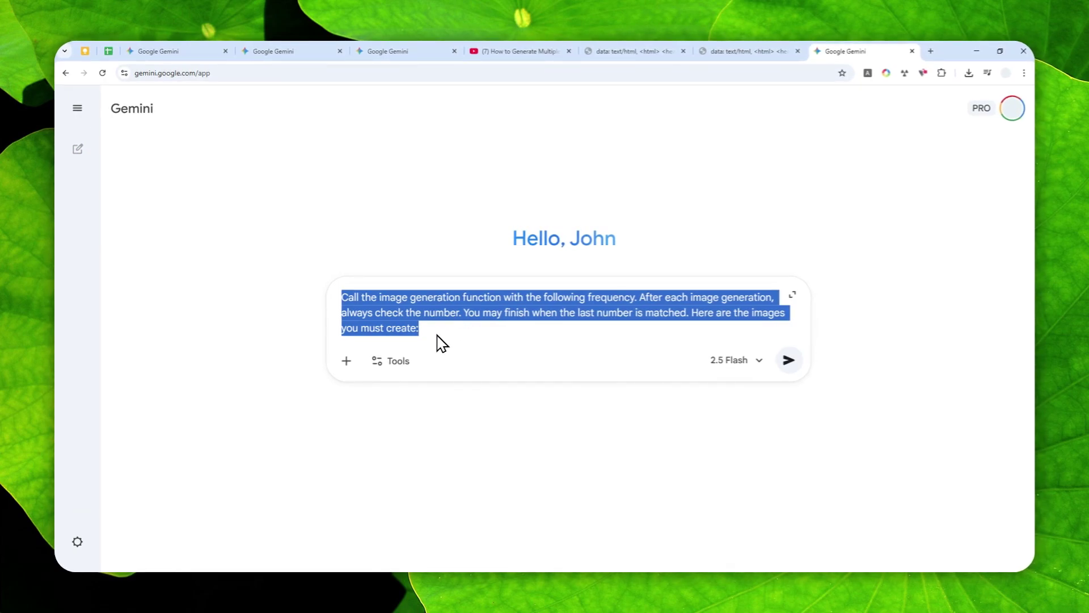
click(446, 339)
key(shift+Return)
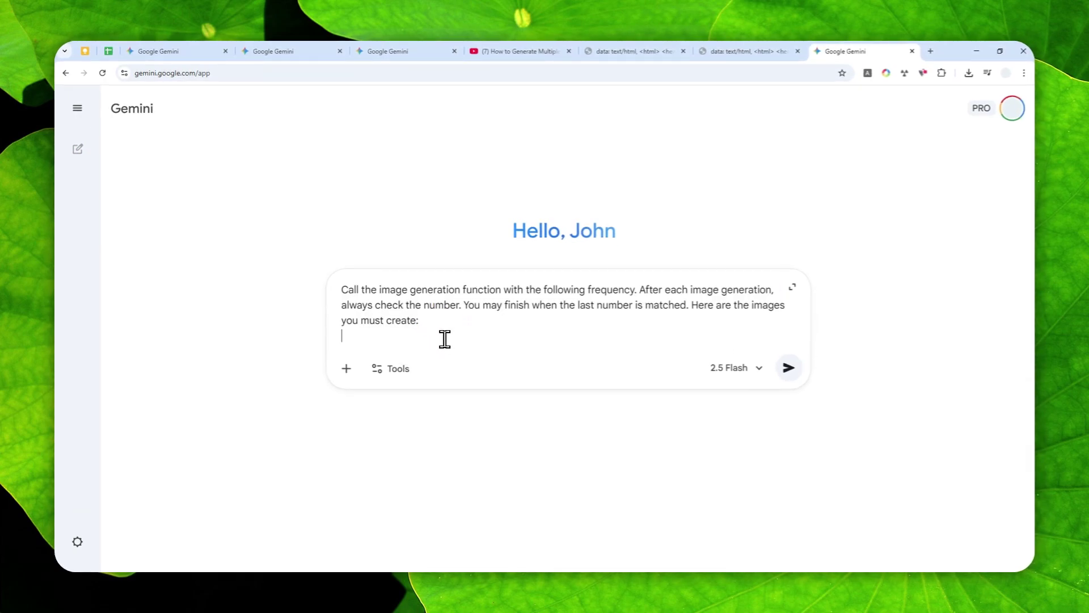
Copy the numbered list of ten landmarks, Statue of Liberty to Christ the Redeemer, from the second notes page into the Gemini prompt.
click(737, 51)
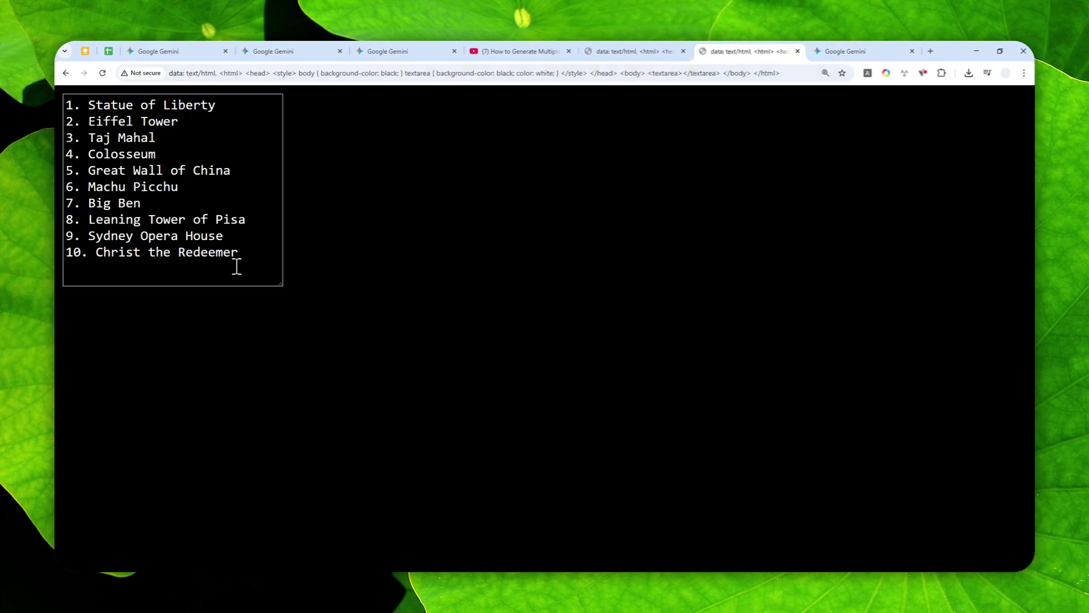
drag(237, 266, 66, 100)
right_click(112, 125)
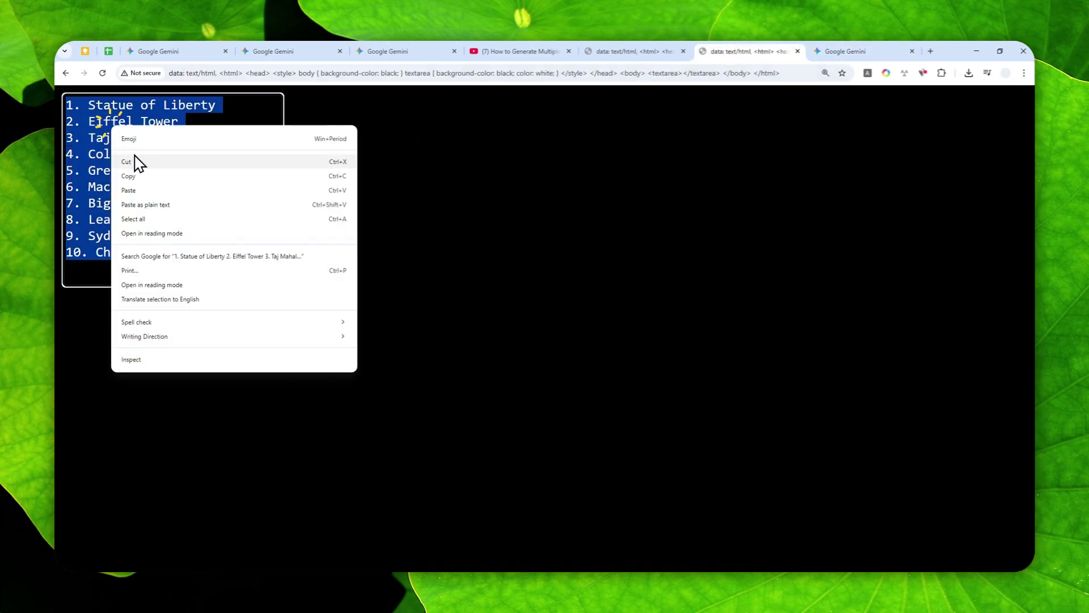
click(128, 176)
click(887, 51)
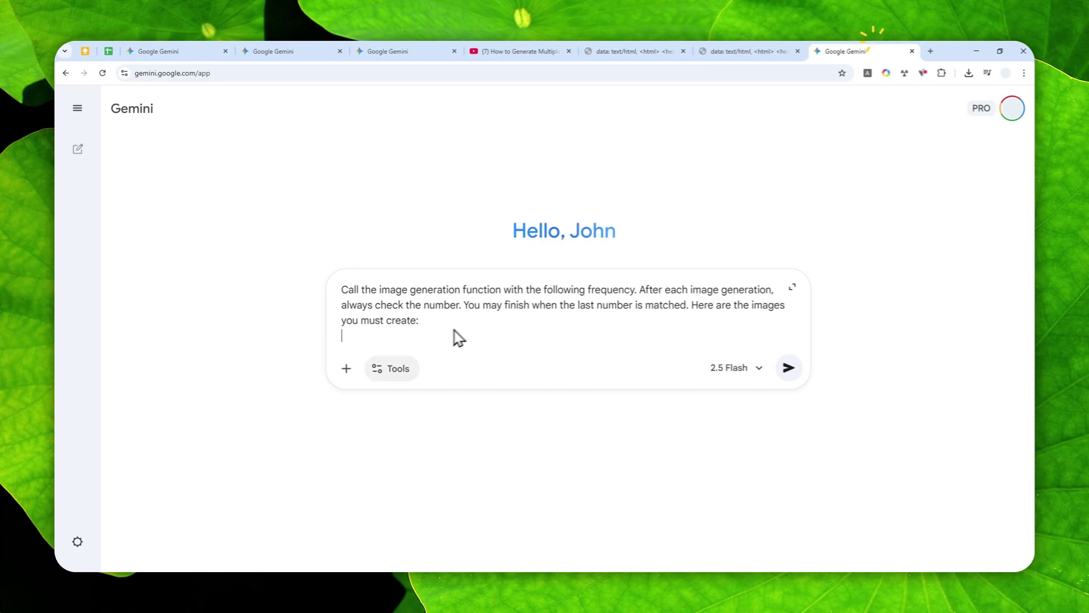
right_click(371, 350)
click(395, 448)
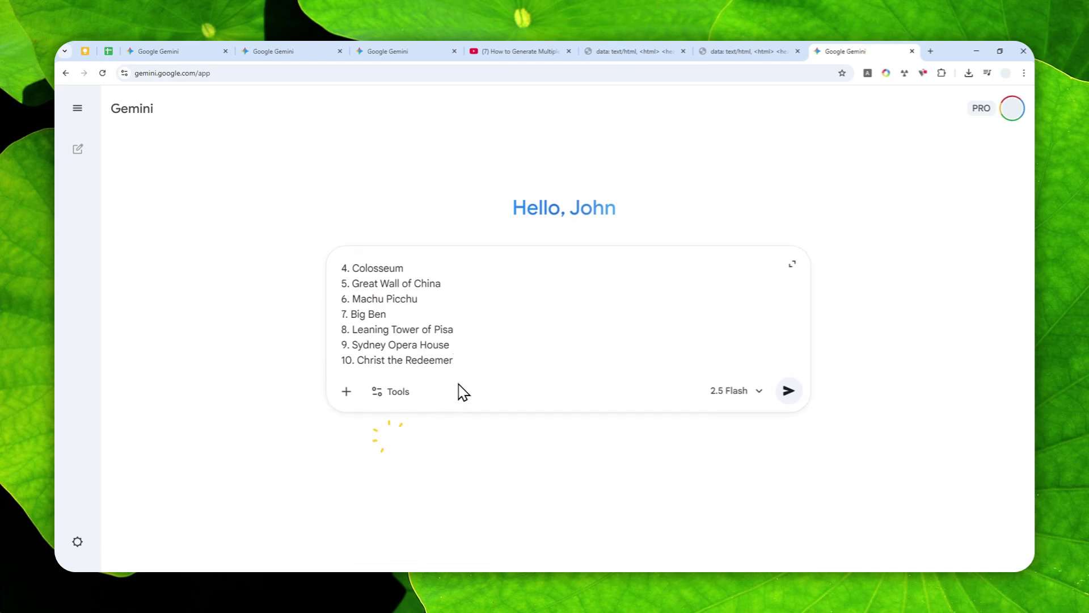
Add the line "Additional instructions:" below the landmark list in the prompt, separated by a blank line.
scroll(479, 347, up, 3)
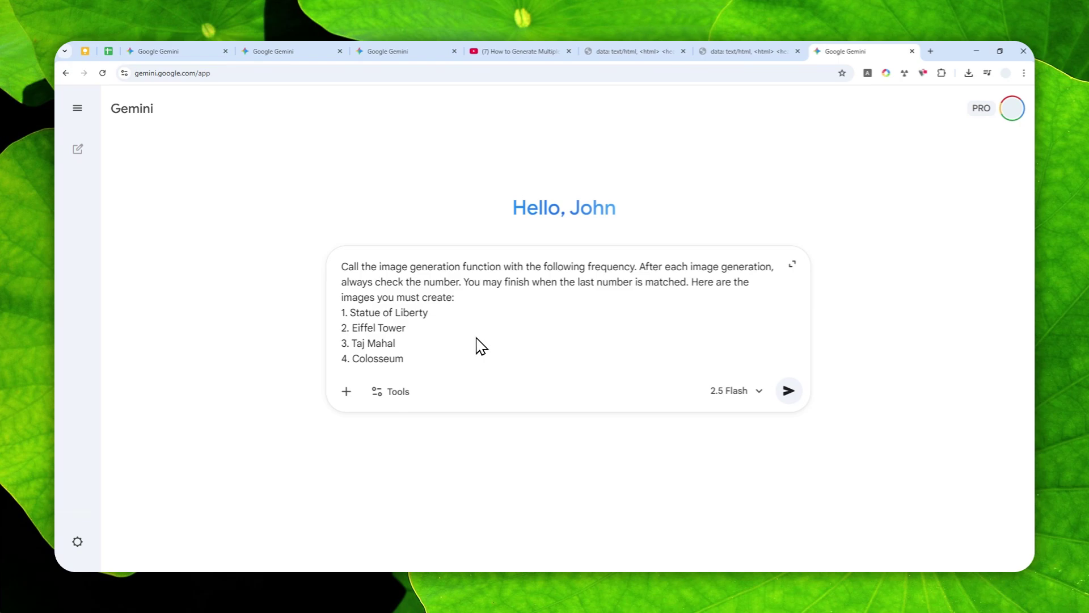
scroll(477, 344, down, 3)
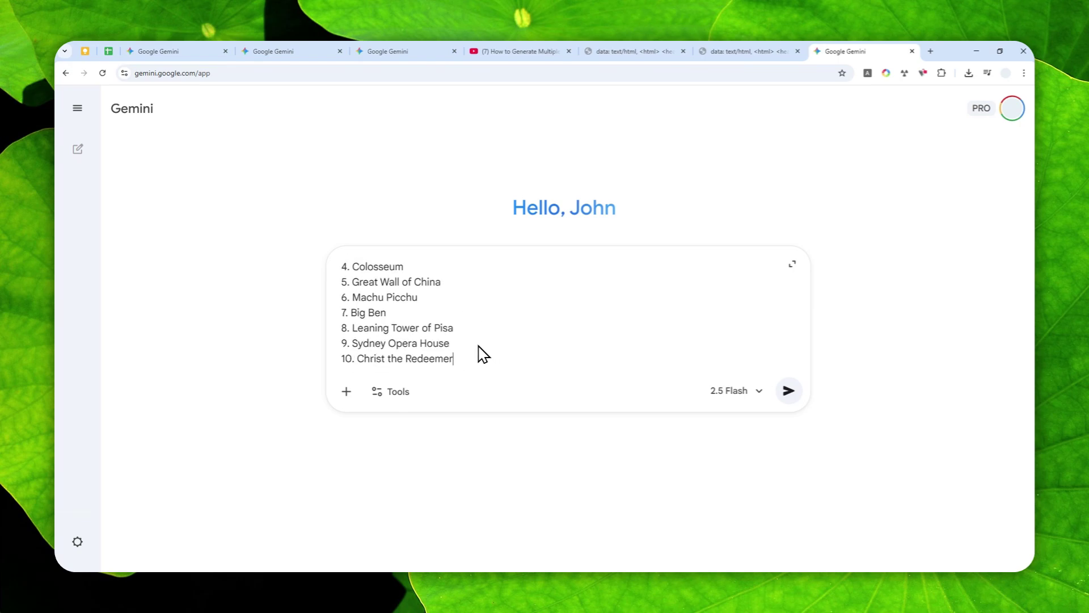
key(shift+Return)
key(shift+Return)
text(Addion)
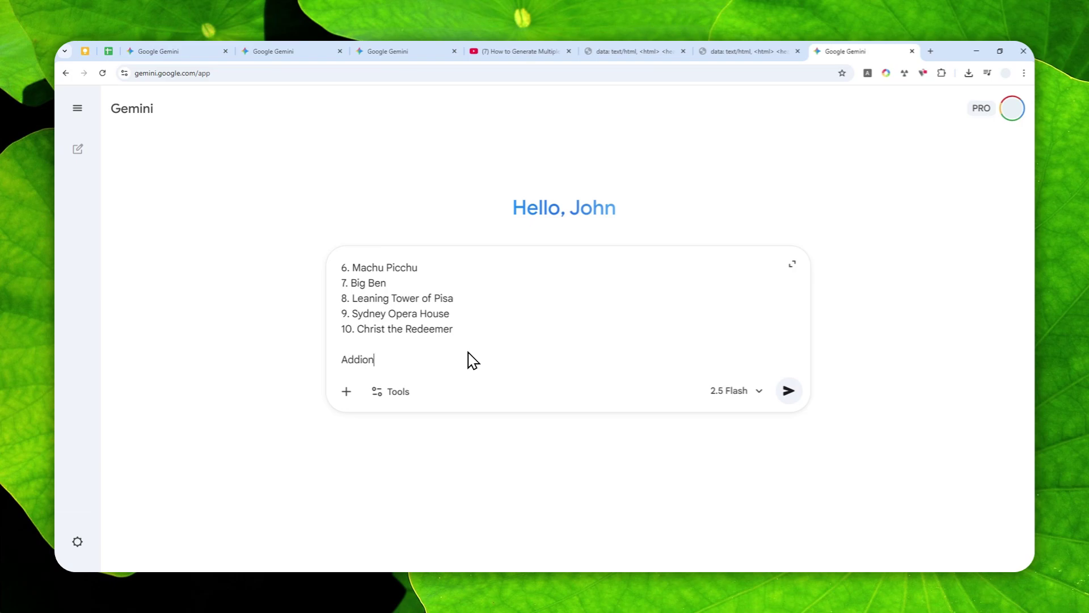
text(al)
key(ctrl+shift+Left)
text(Ad)
scroll(453, 305, up, 5)
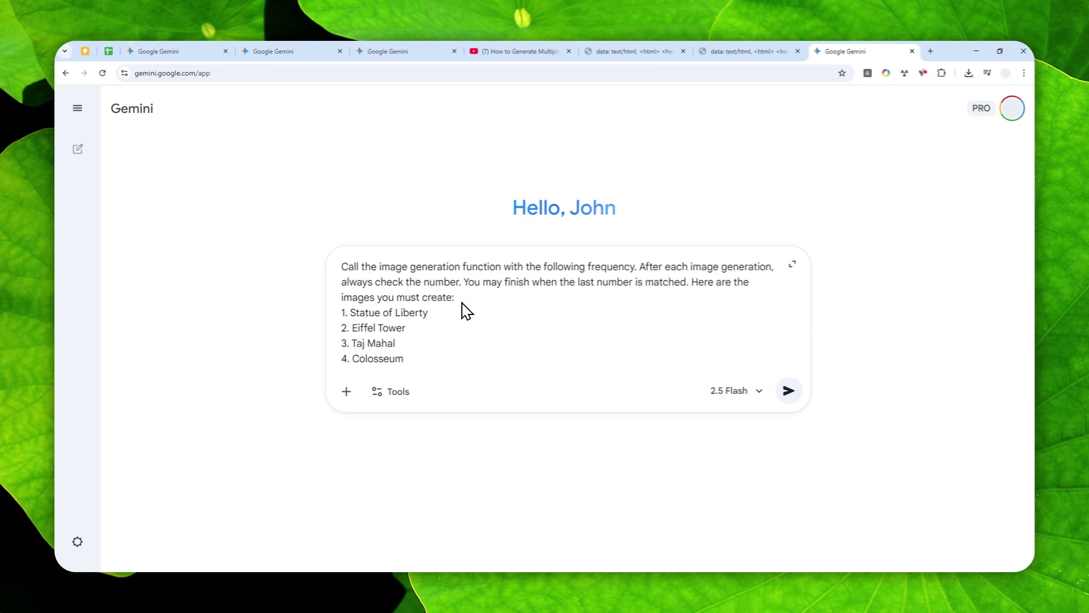
scroll(461, 309, down, 5)
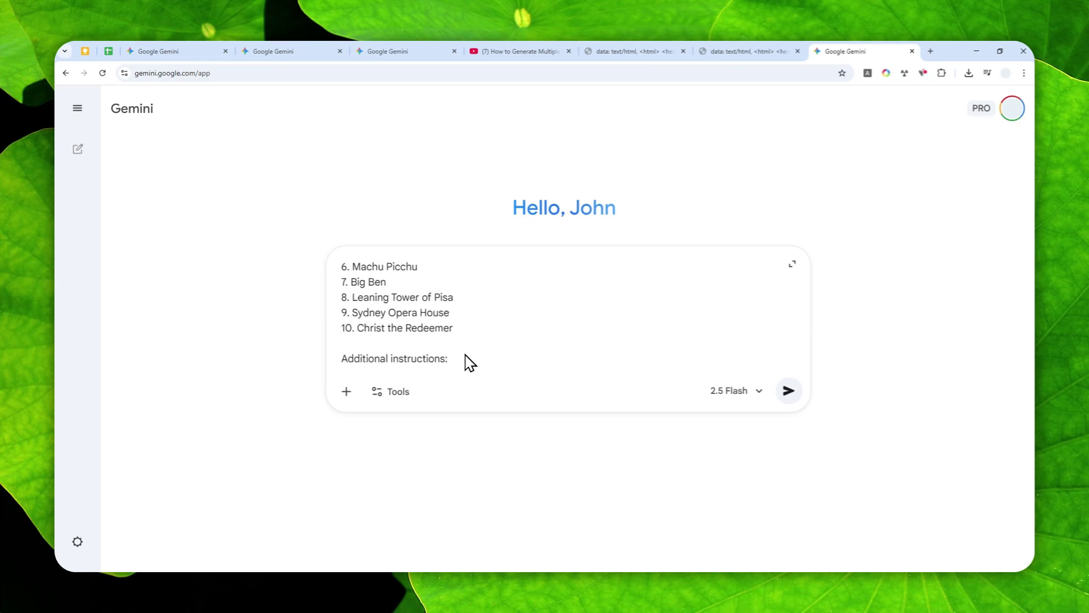
Return to the vehicle images chat and expand its original prompt to read the additional instruction at the end.
click(182, 50)
scroll(540, 295, down, 2)
scroll(542, 295, up, 20)
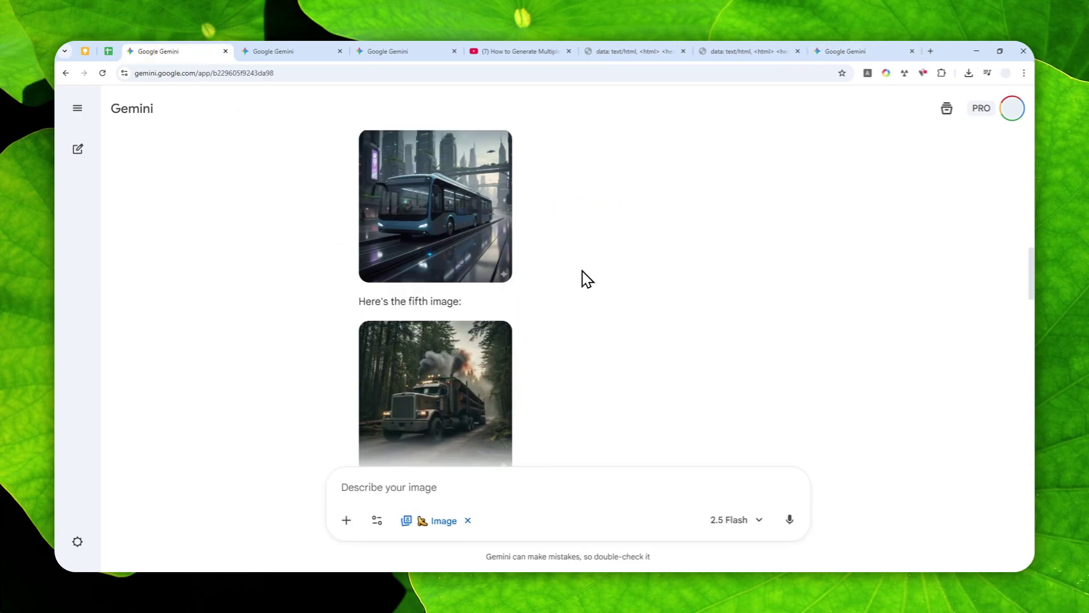
scroll(537, 280, up, 3)
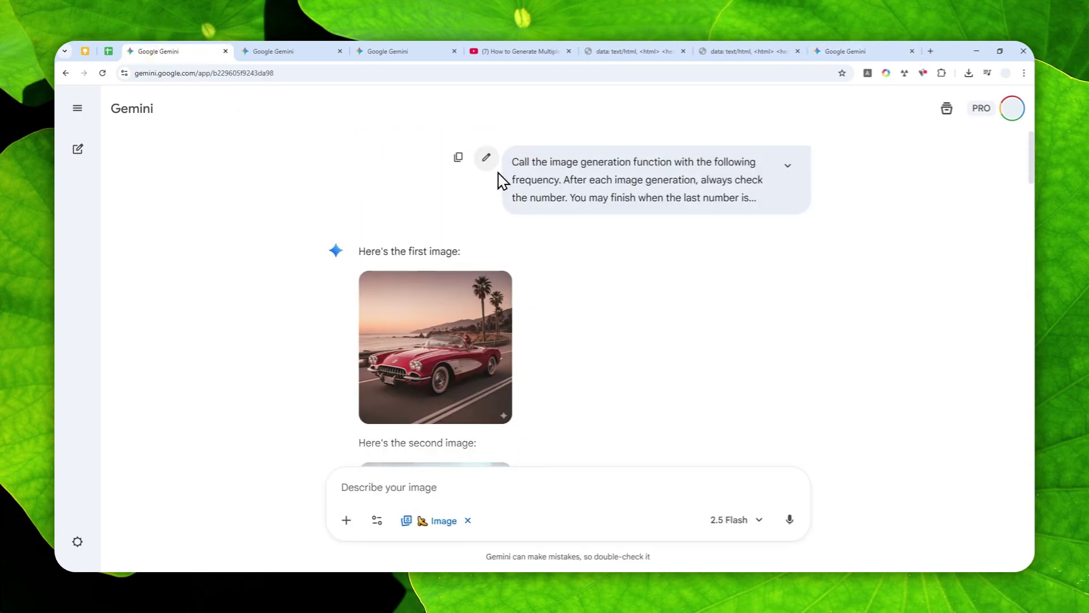
click(786, 182)
scroll(437, 357, down, 2)
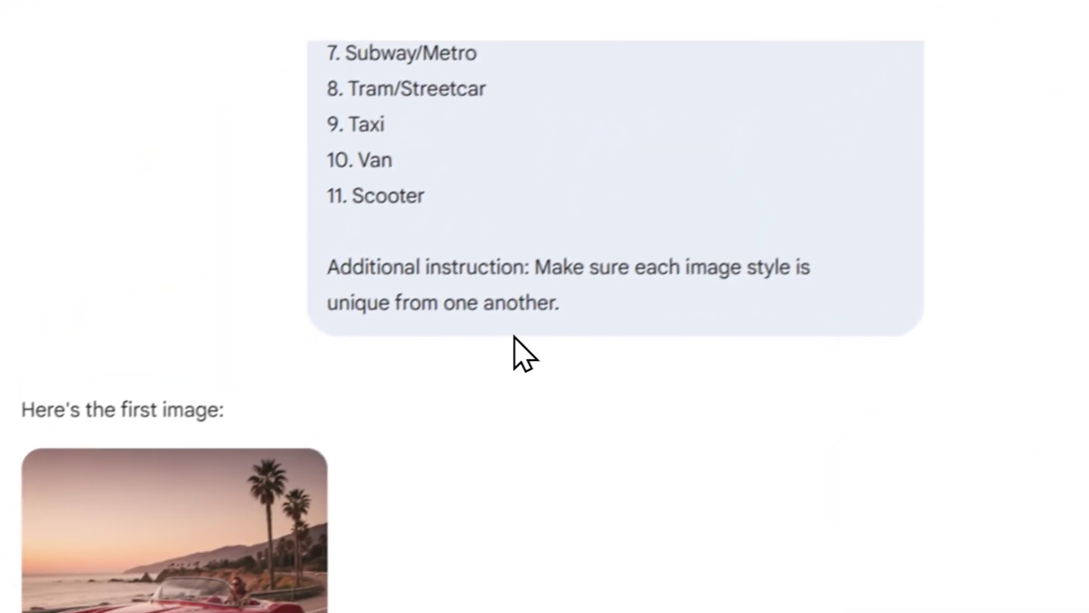
Examine the additional instruction about unique image styles in the vehicle prompt and compare it with the generated vehicle images.
drag(560, 606, 548, 583)
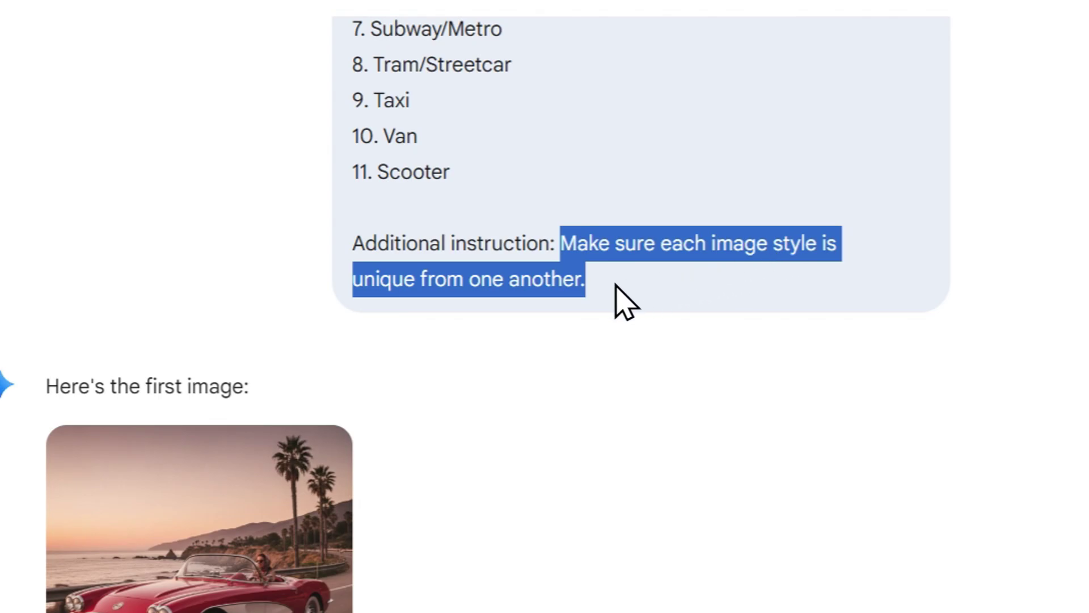
scroll(380, 376, down, 5)
mouse_move(272, 228)
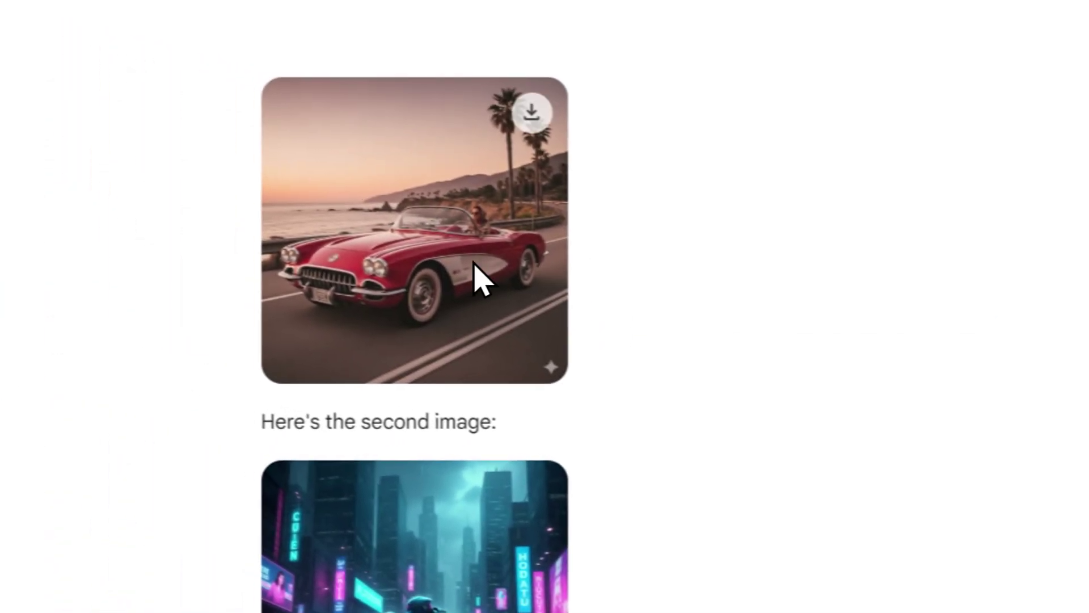
scroll(496, 245, down, 4)
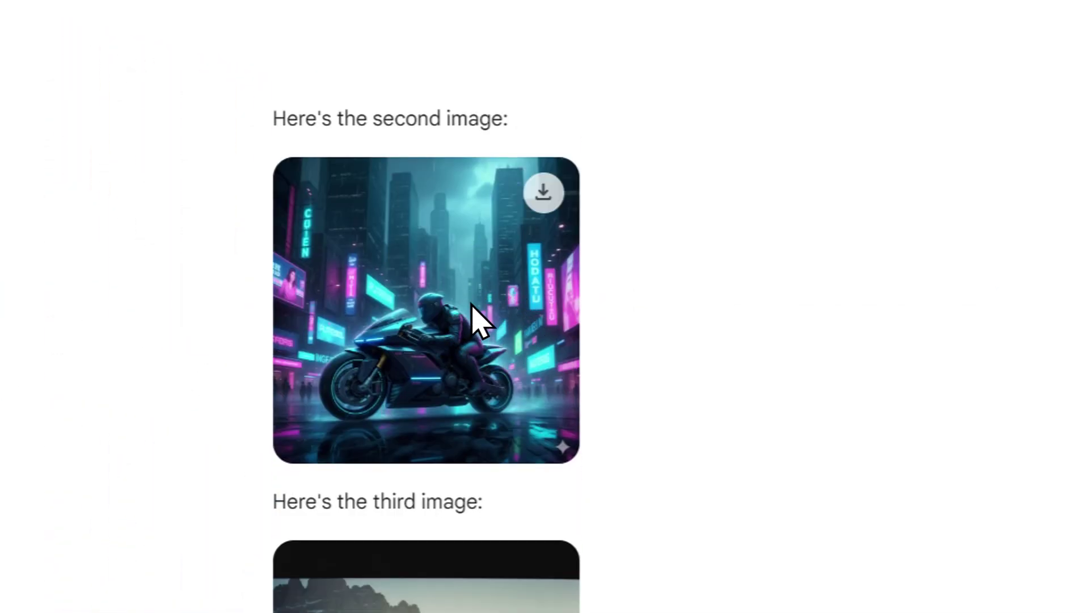
scroll(577, 319, down, 10)
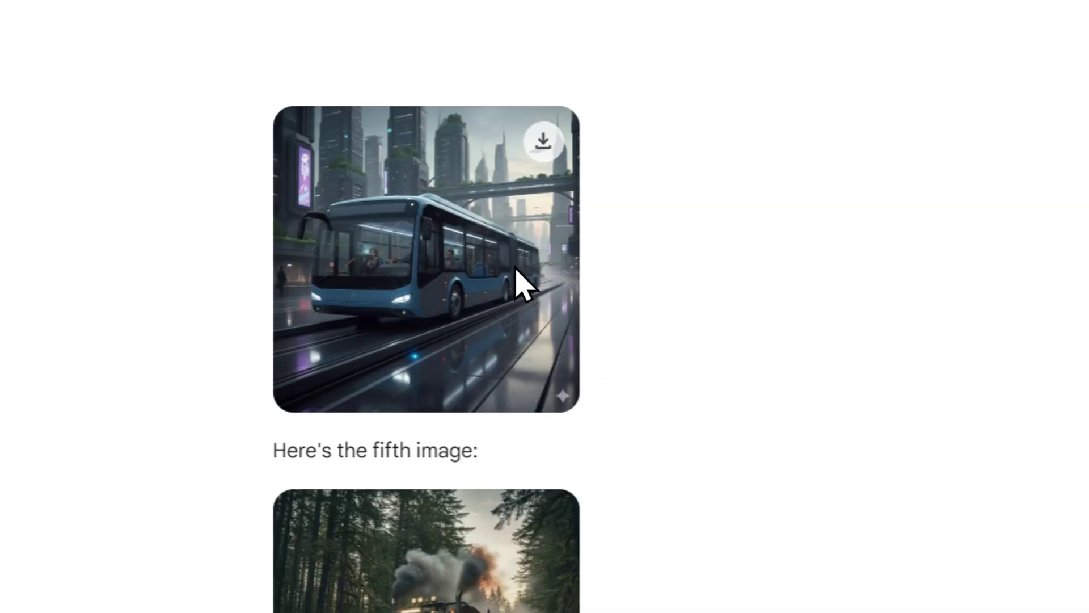
scroll(653, 306, up, 10)
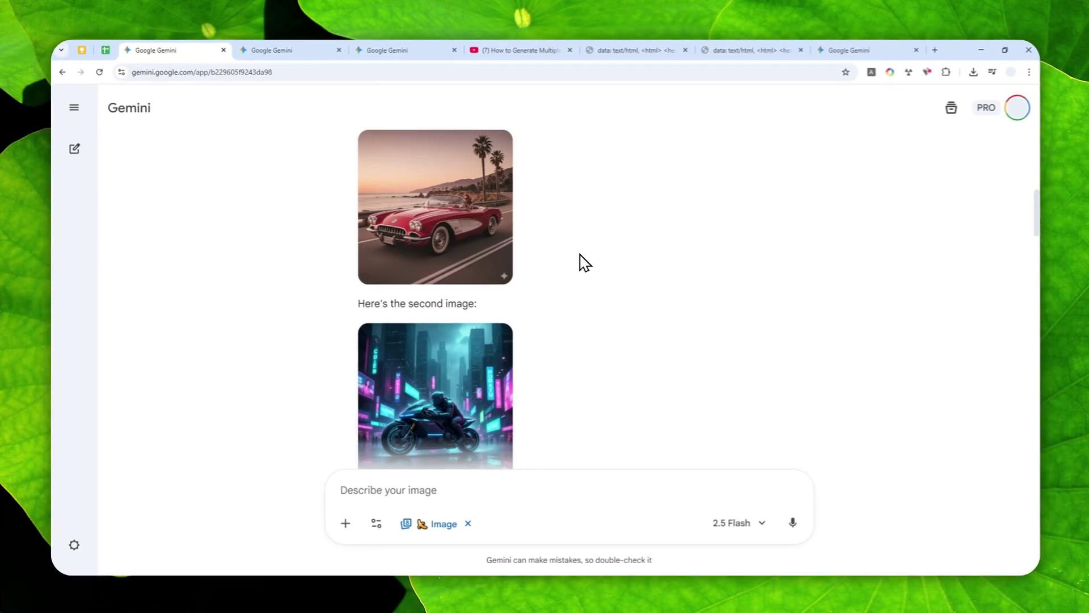
scroll(584, 262, up, 5)
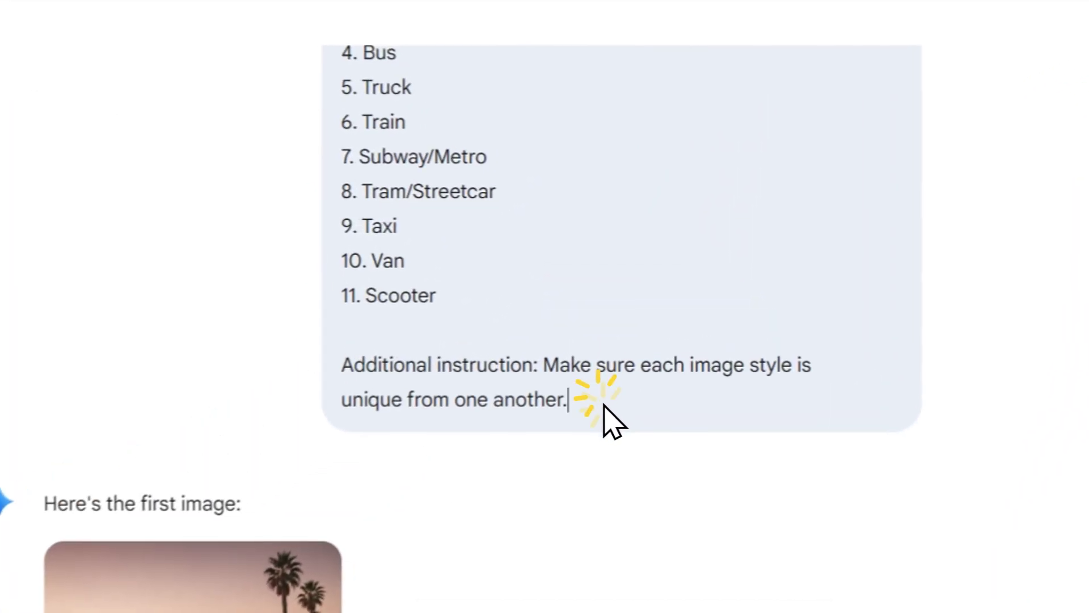
drag(627, 312, 509, 293)
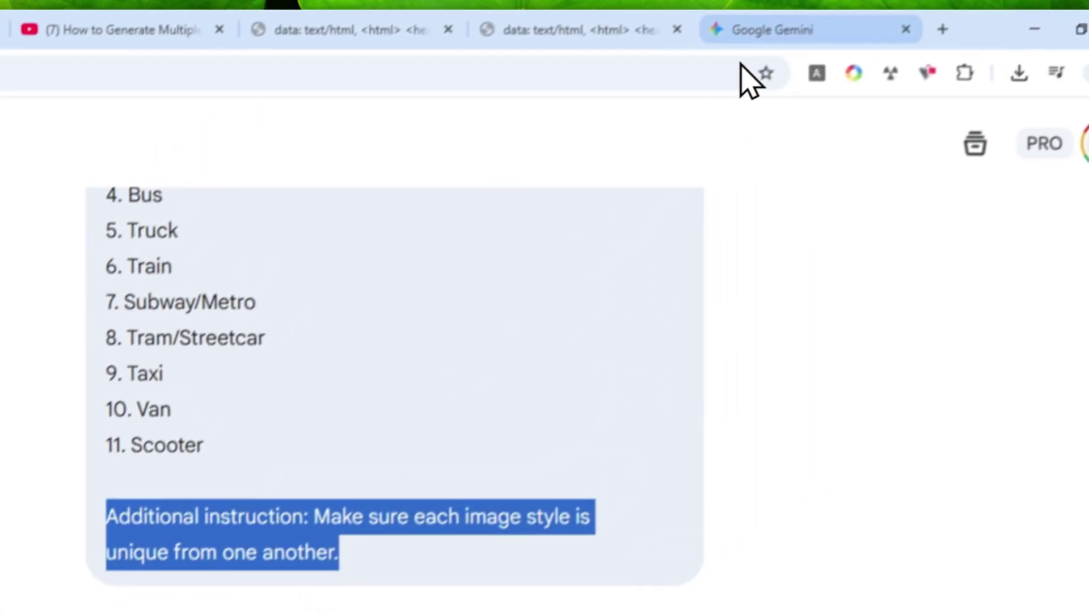
Return to the landmark prompt and remove the "Additional instructions:" line together with the blank lines after "10. Christ the Redeemer".
click(1023, 0)
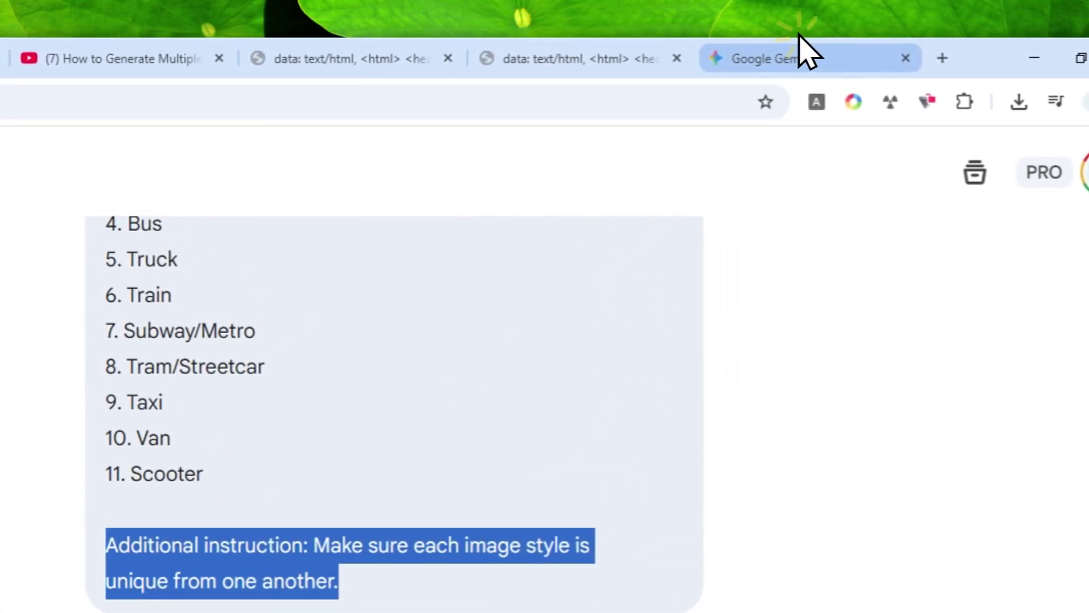
click(672, 329)
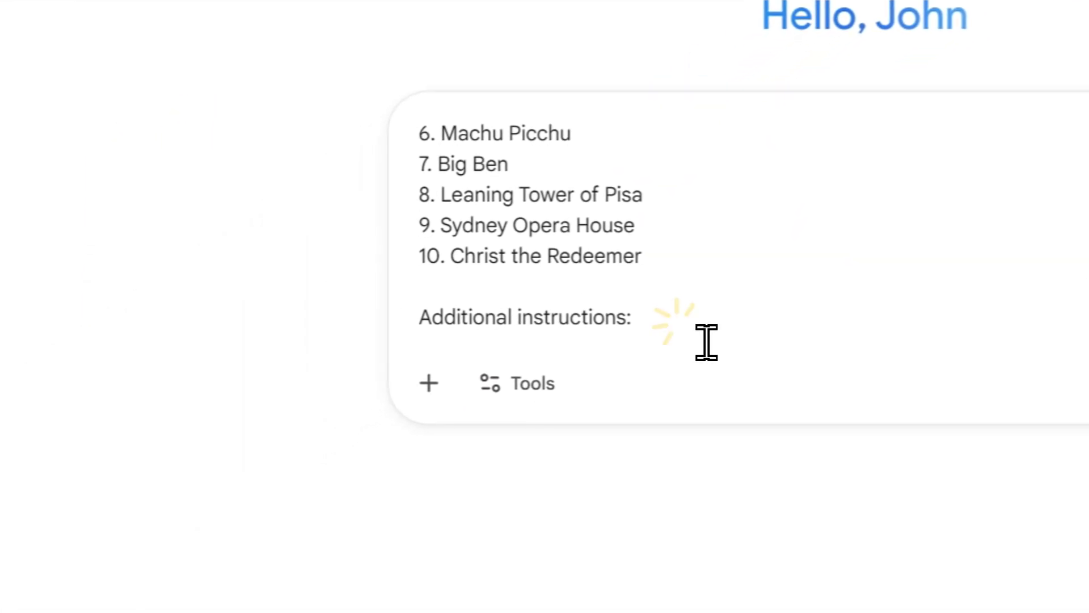
drag(706, 342, 419, 319)
key(BackSpace)
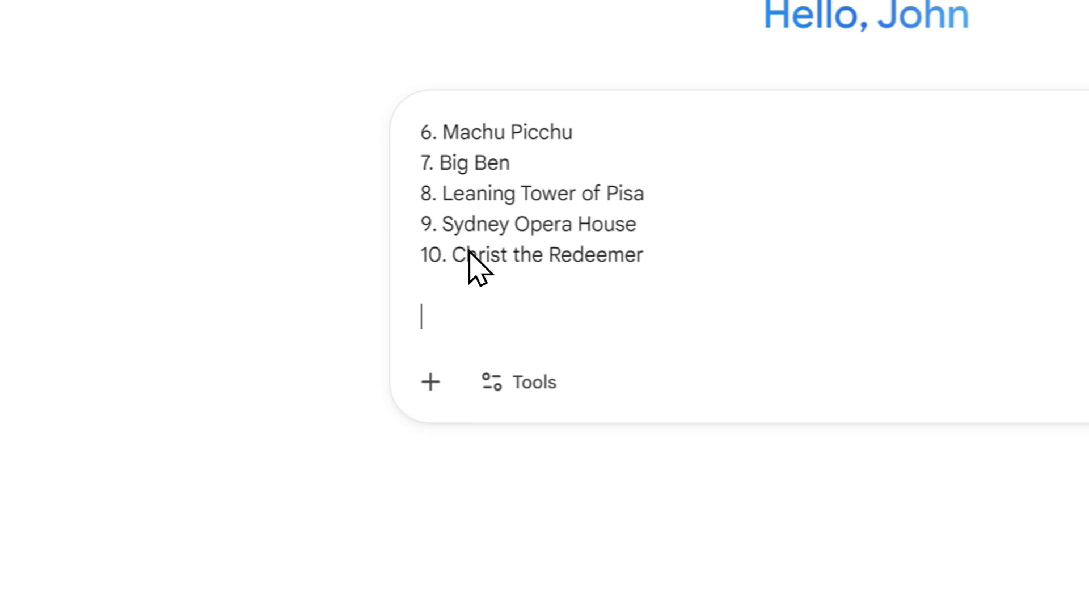
key(BackSpace)
key(BackSpace)
Turn on the Create images tool for the landmark prompt.
click(504, 381)
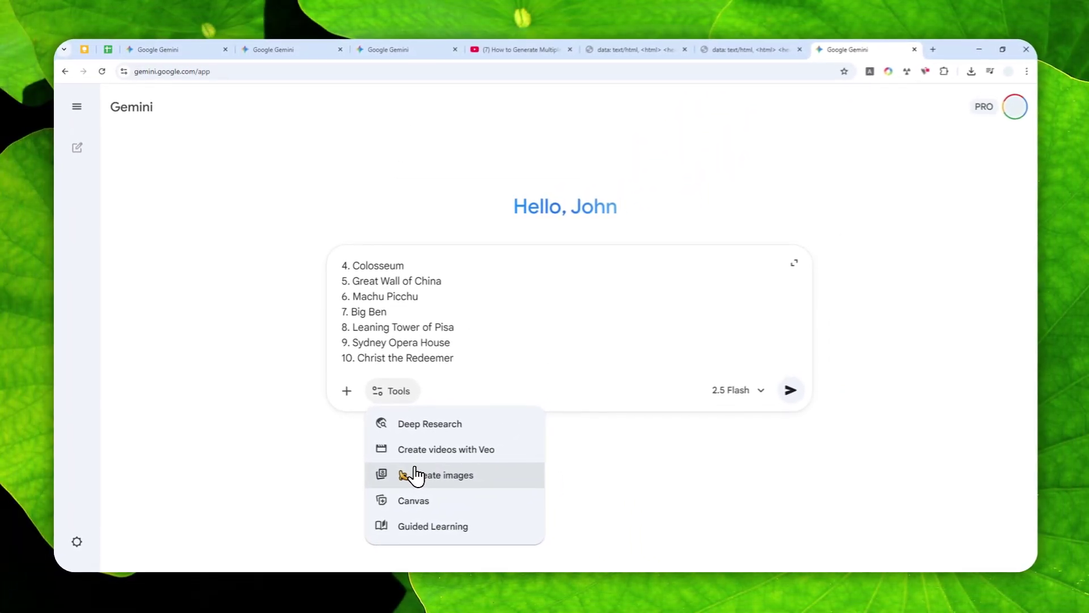
scroll(465, 320, up, 3)
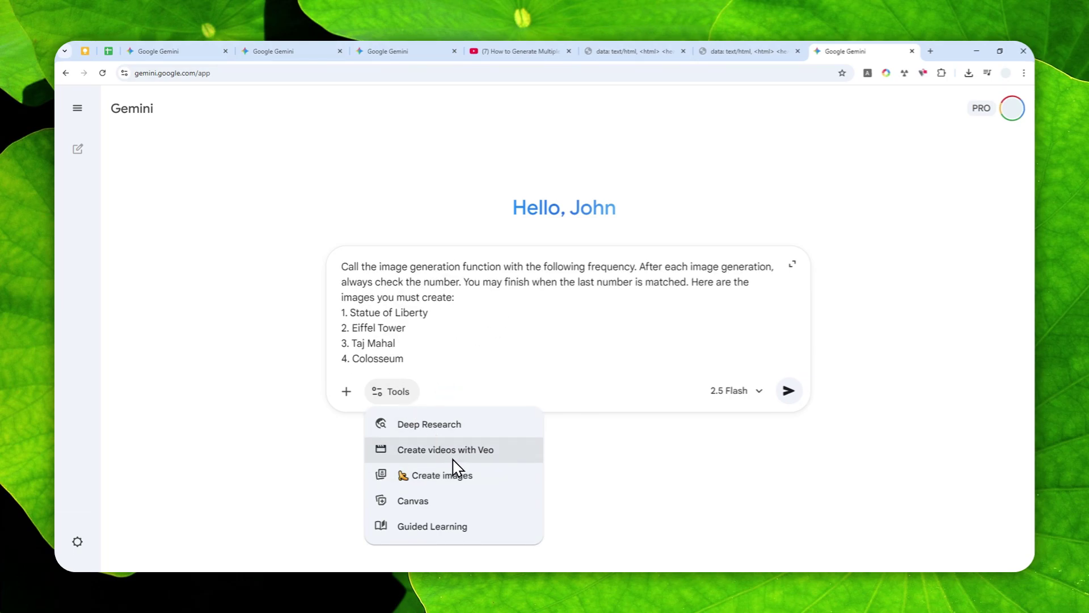
click(417, 478)
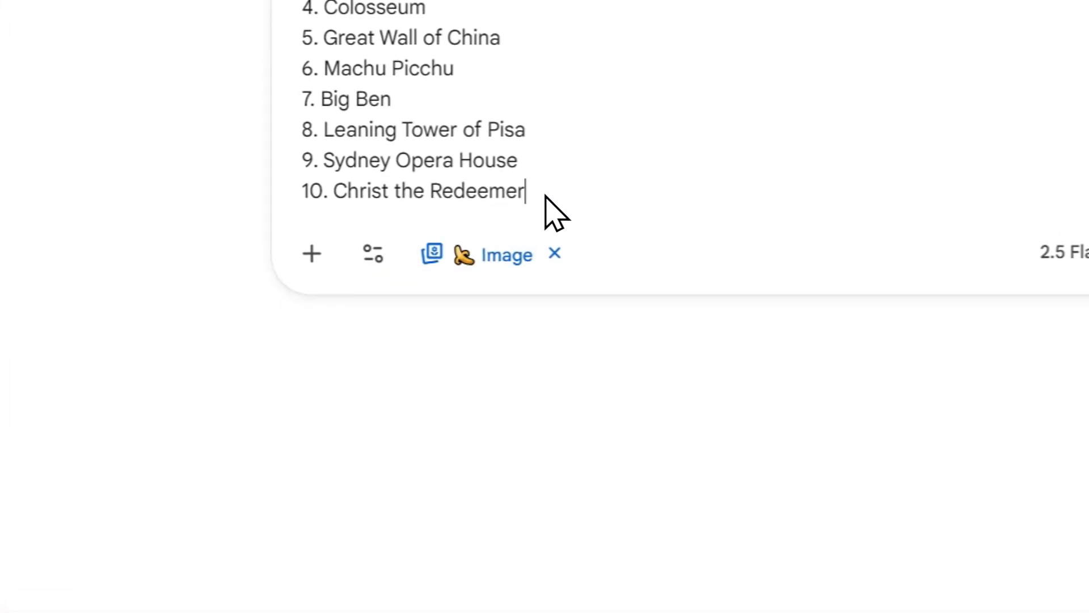
Keep 2.5 Flash as the model and submit the landmark prompt.
click(1071, 258)
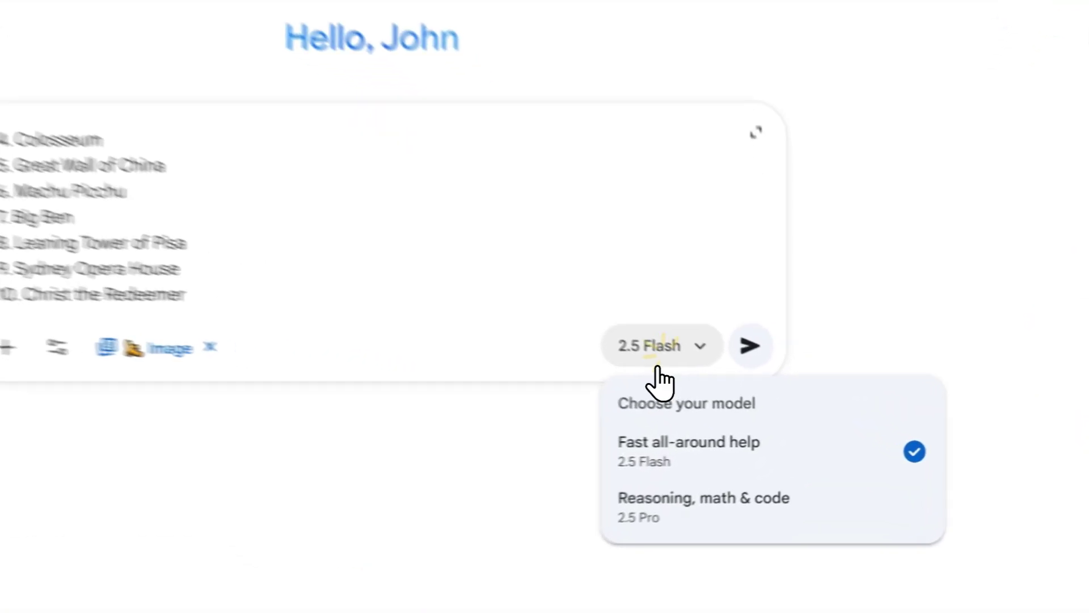
click(735, 391)
click(731, 326)
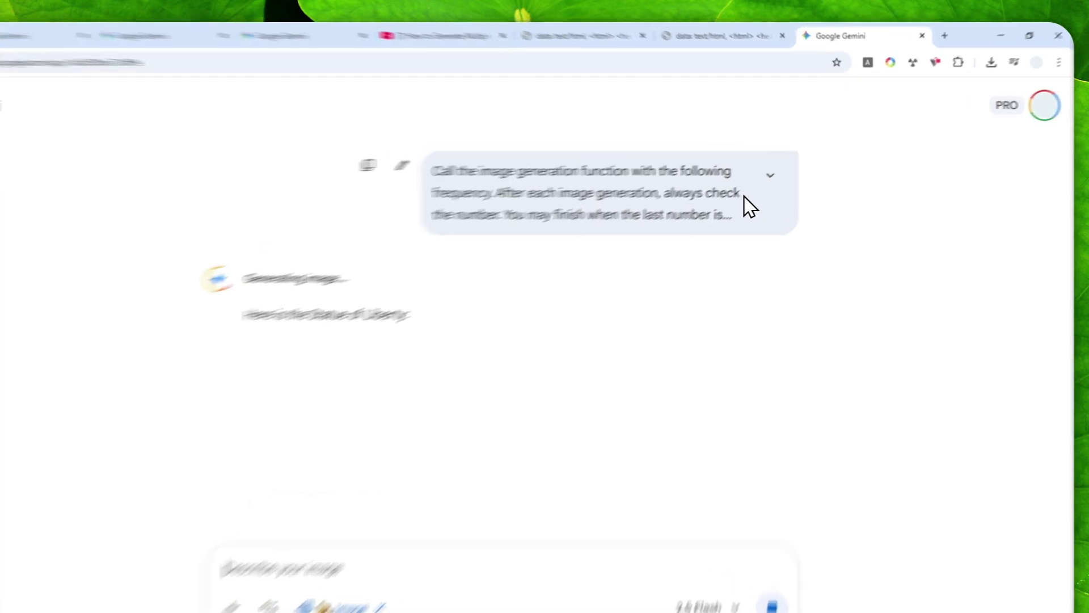
Expand the submitted prompt and check the first generated images against its numbered landmark list.
click(787, 165)
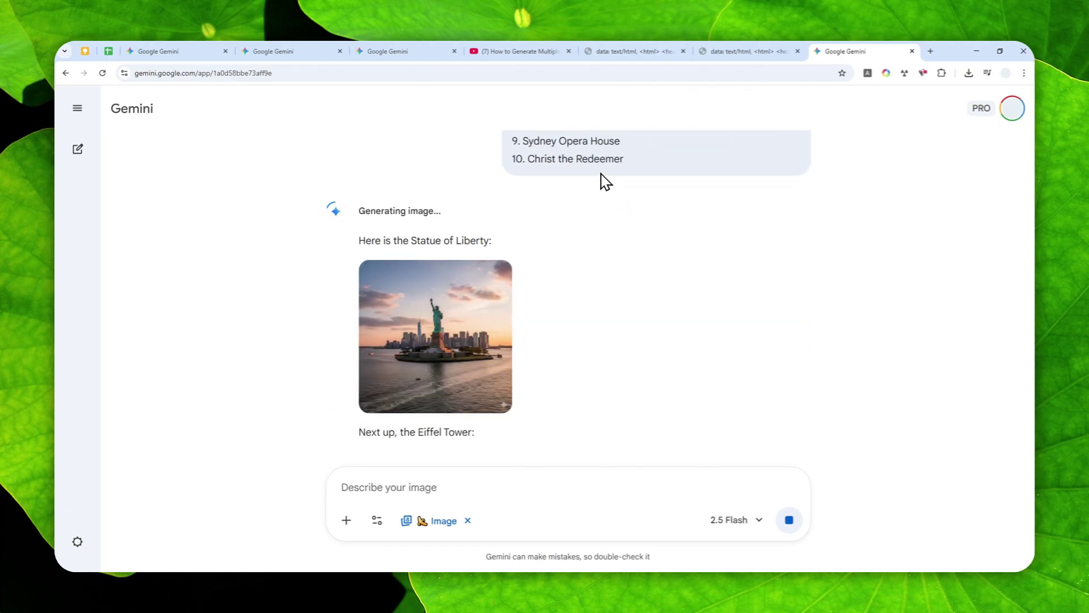
mouse_move(477, 404)
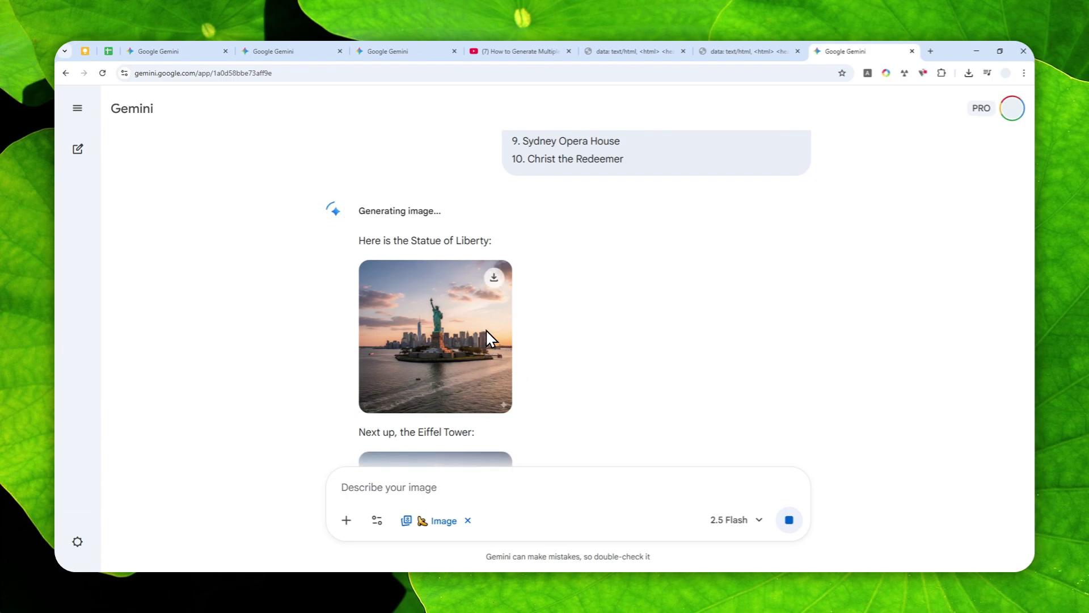
scroll(614, 312, up, 3)
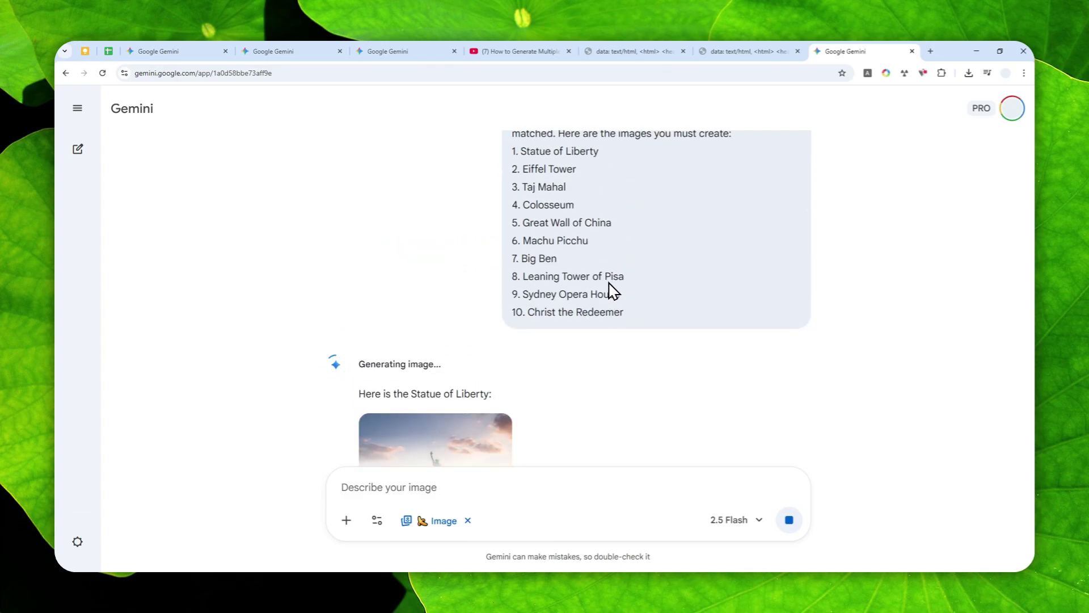
scroll(609, 292, down, 2)
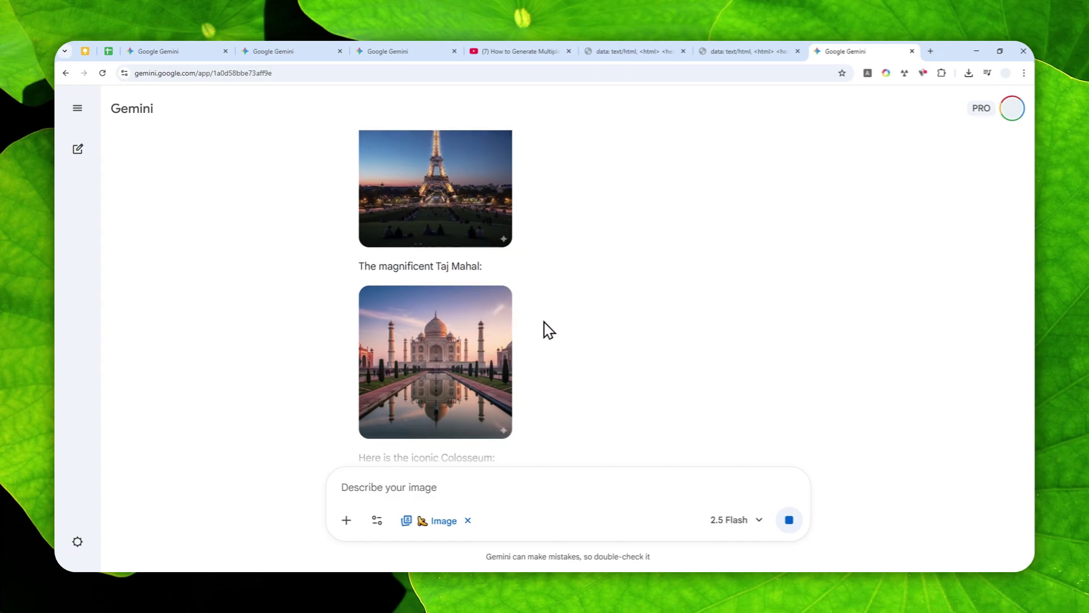
scroll(519, 310, up, 6)
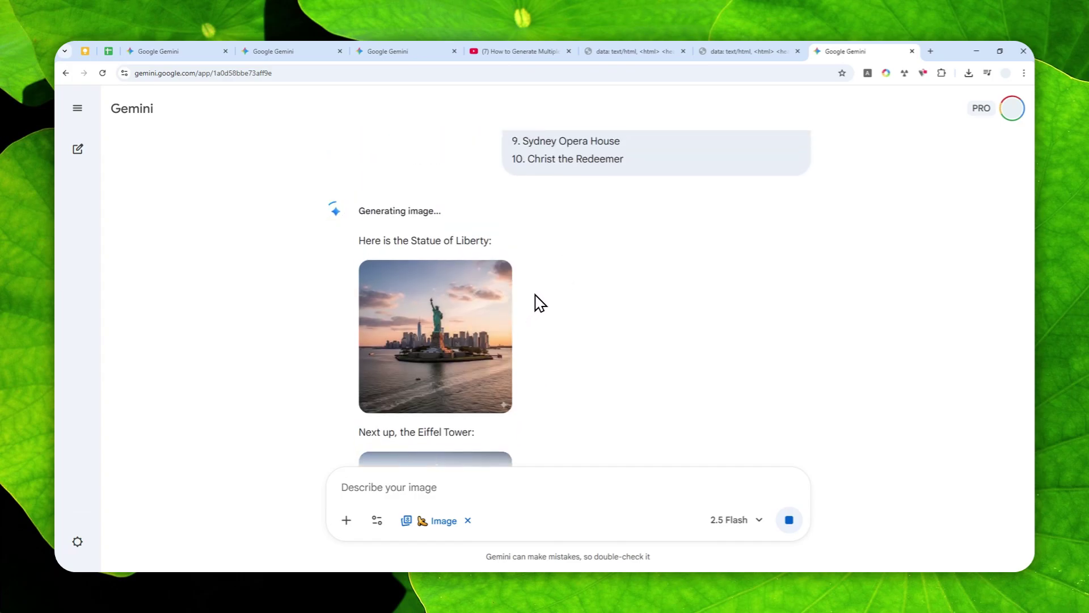
scroll(560, 287, up, 4)
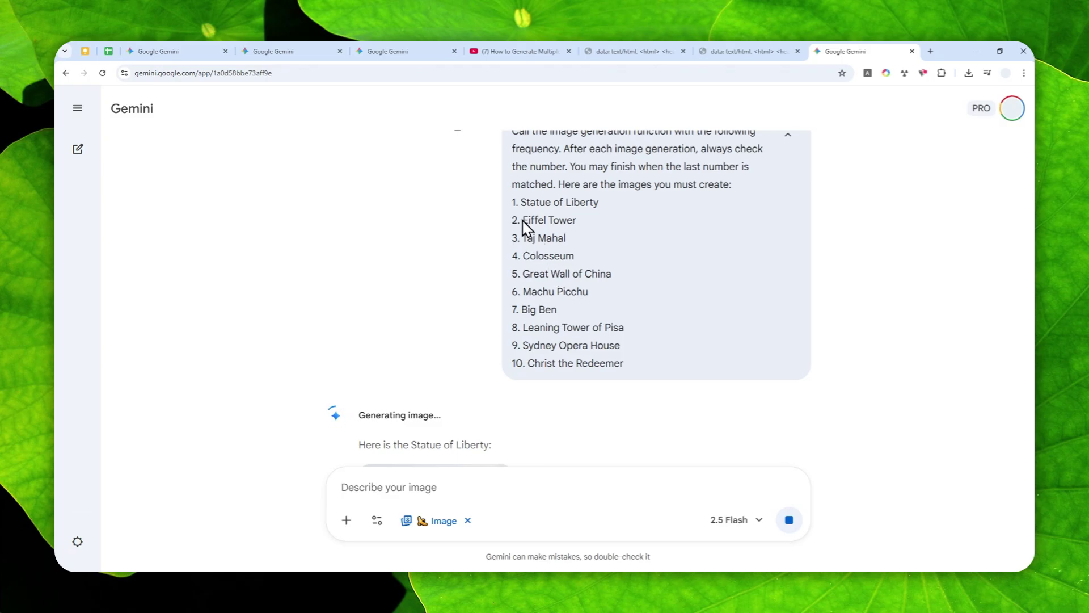
drag(511, 203, 642, 356)
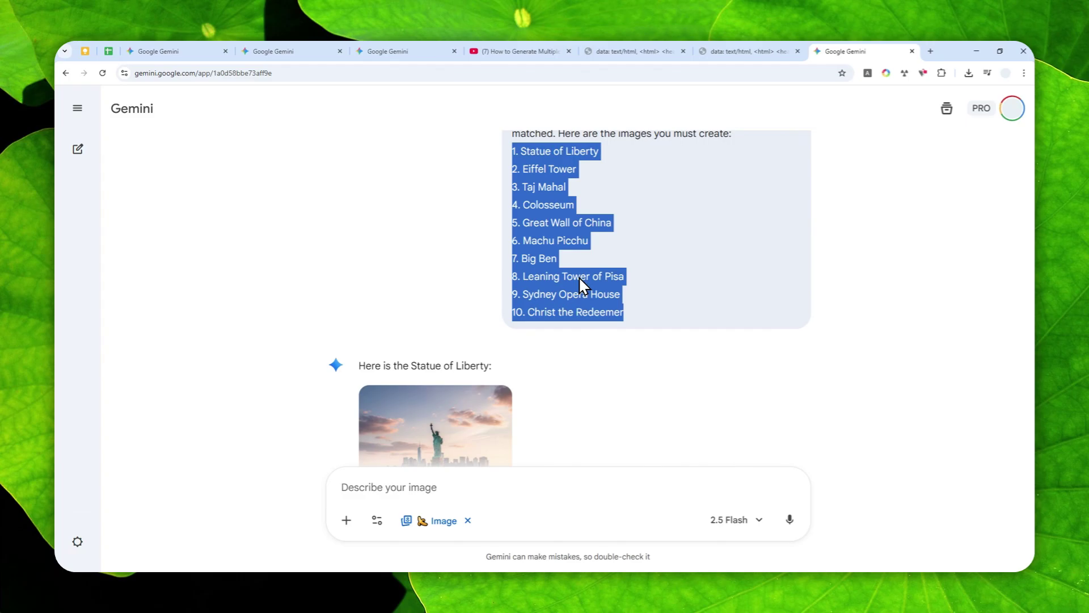
Review all the generated landmark images, from the Statue of Liberty to Christ the Redeemer, against the numbered list.
scroll(511, 294, down, 5)
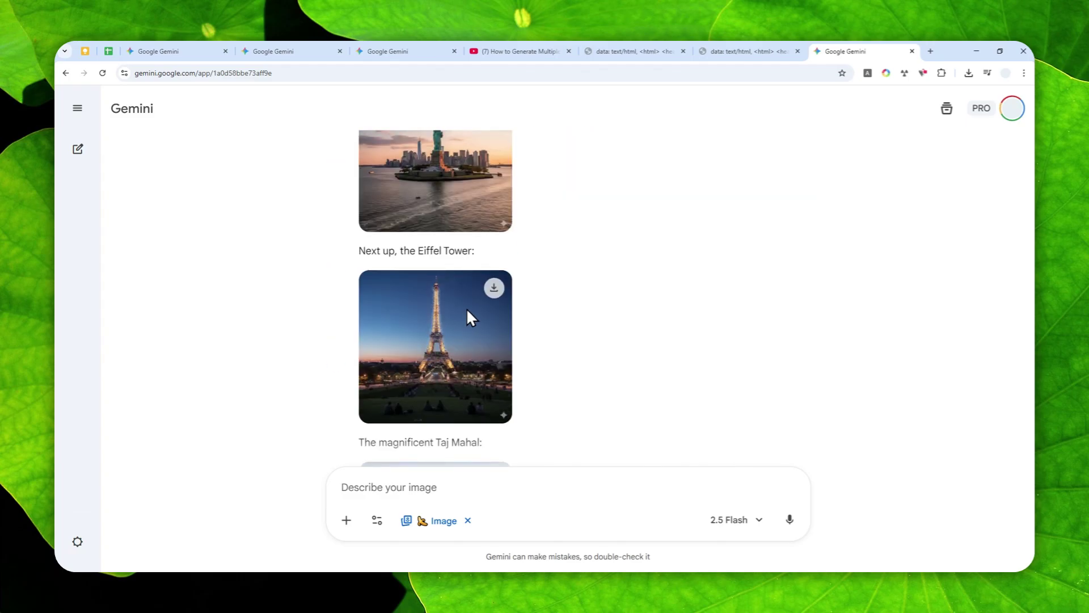
scroll(492, 263, down, 10)
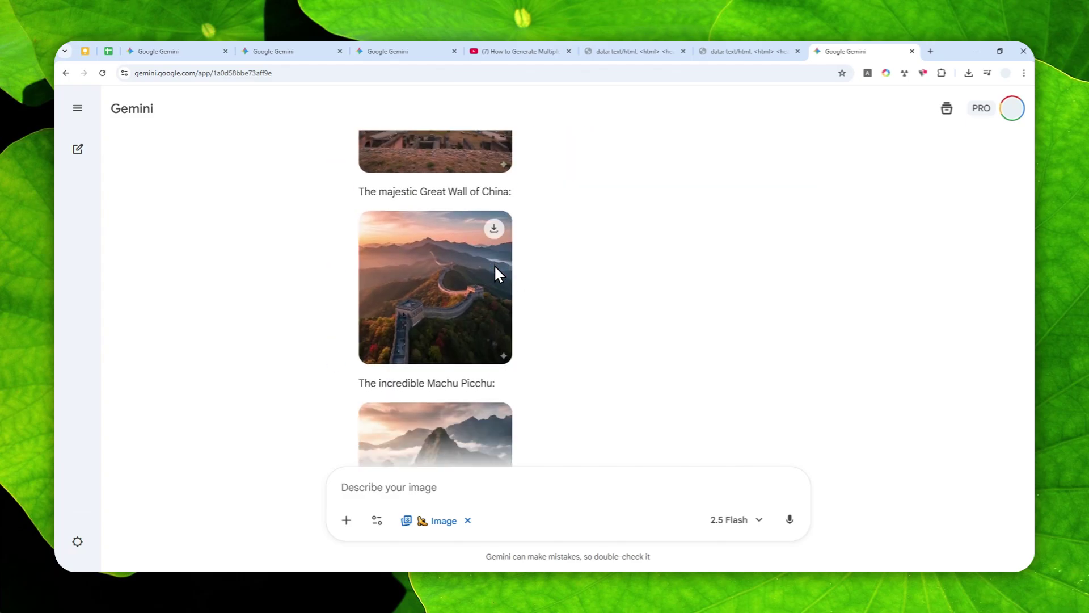
scroll(495, 264, down, 15)
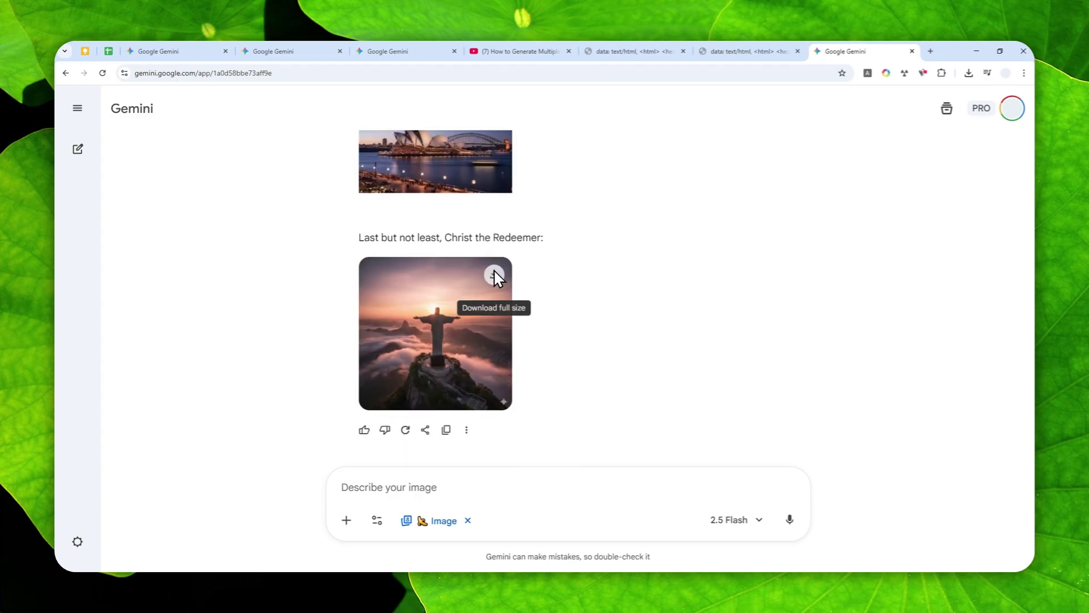
scroll(455, 301, up, 10)
scroll(508, 284, down, 10)
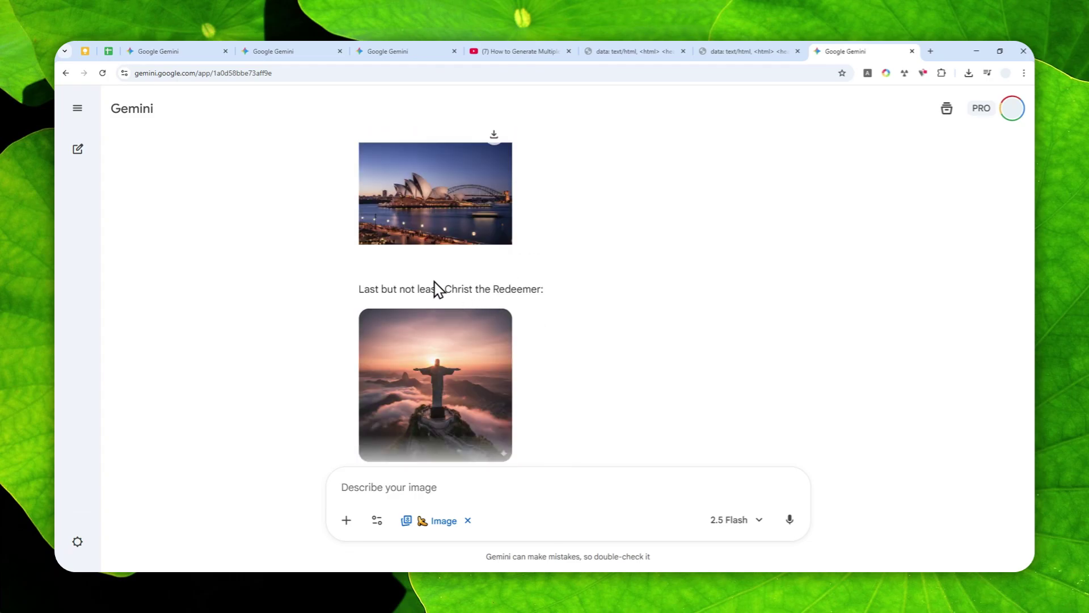
scroll(438, 289, down, 2)
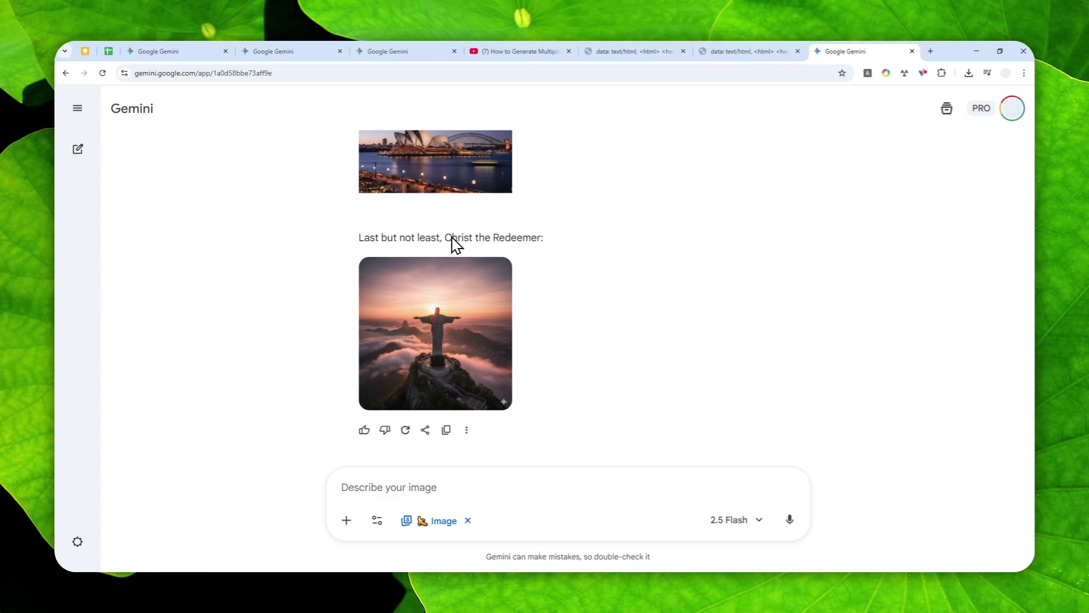
scroll(608, 241, up, 20)
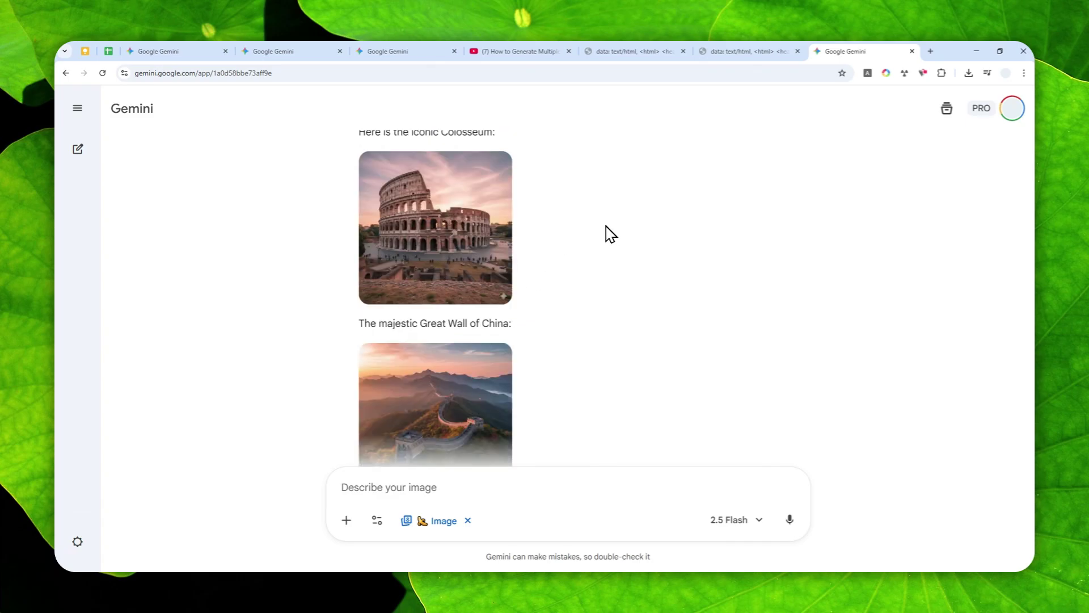
scroll(584, 236, down, 15)
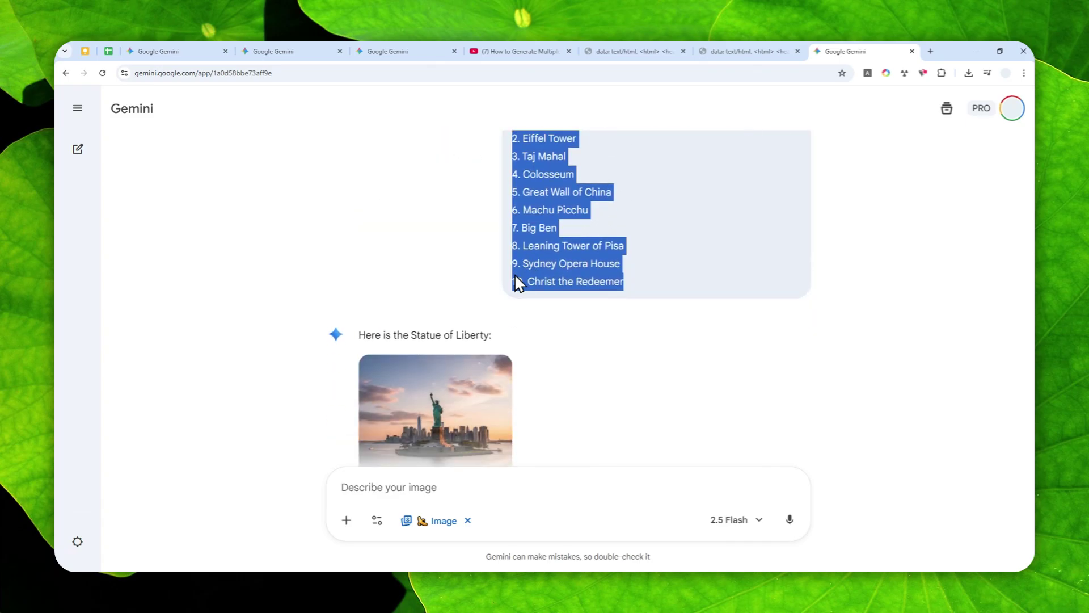
scroll(457, 278, up, 15)
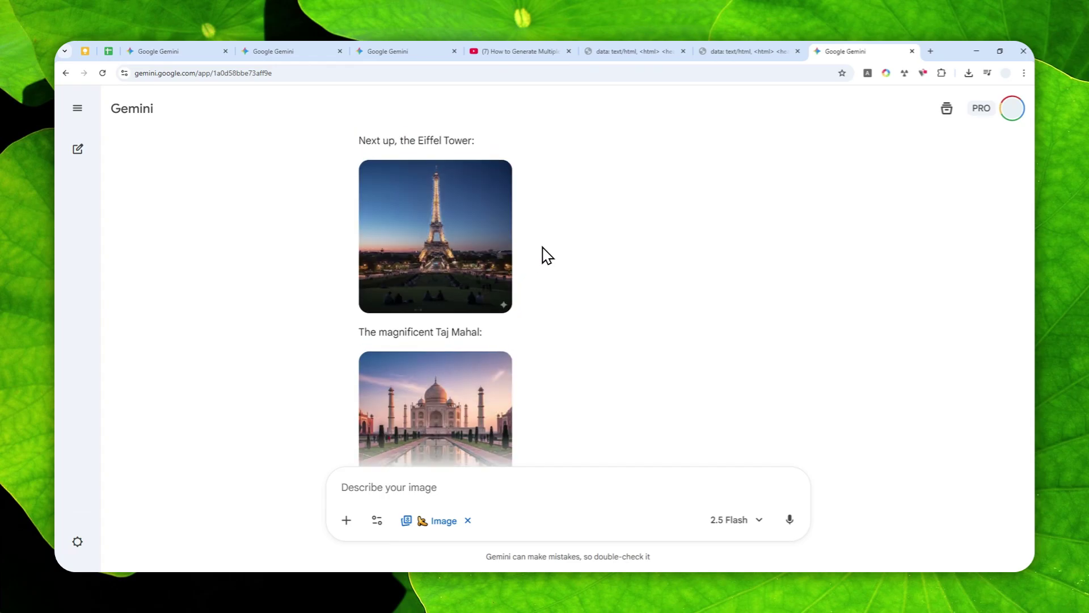
Highlight the instruction paragraph above the landmark list, and view the related YouTube video and the notes page containing that paragraph.
click(703, 221)
drag(770, 298, 391, 202)
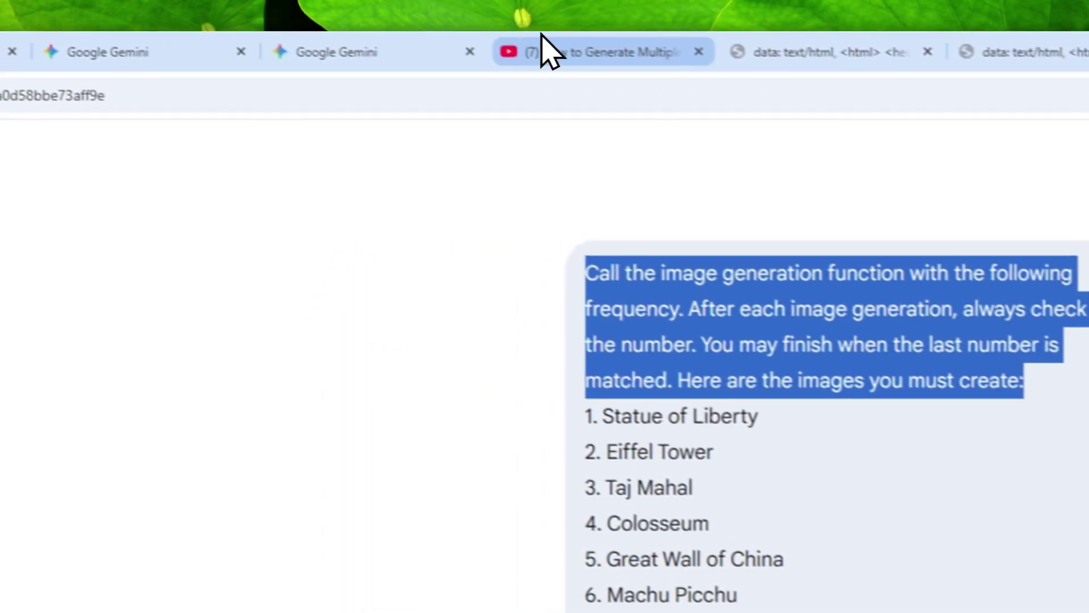
click(533, 54)
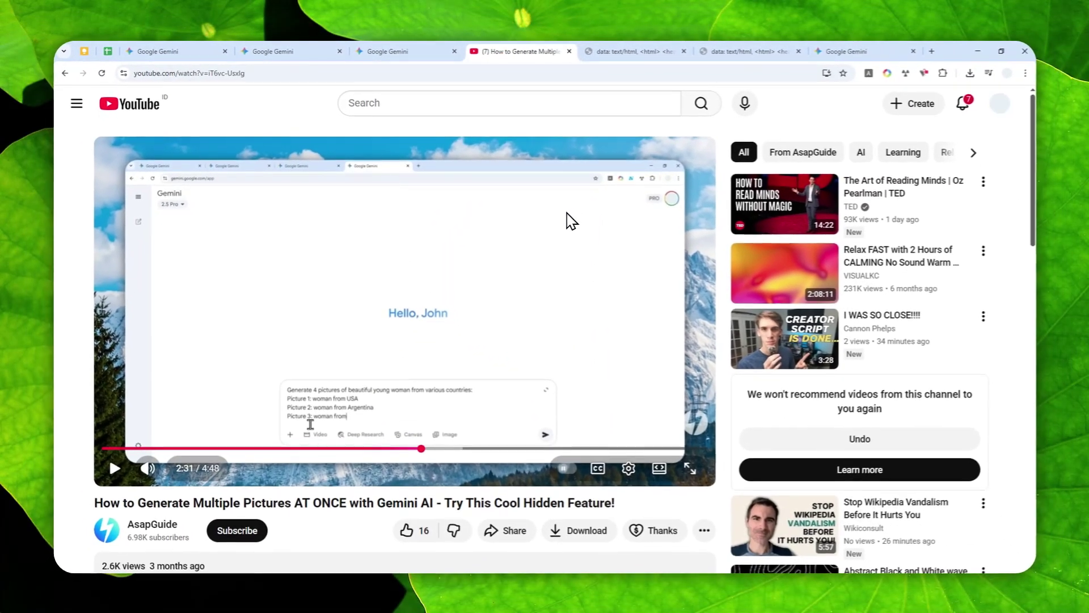
click(689, 46)
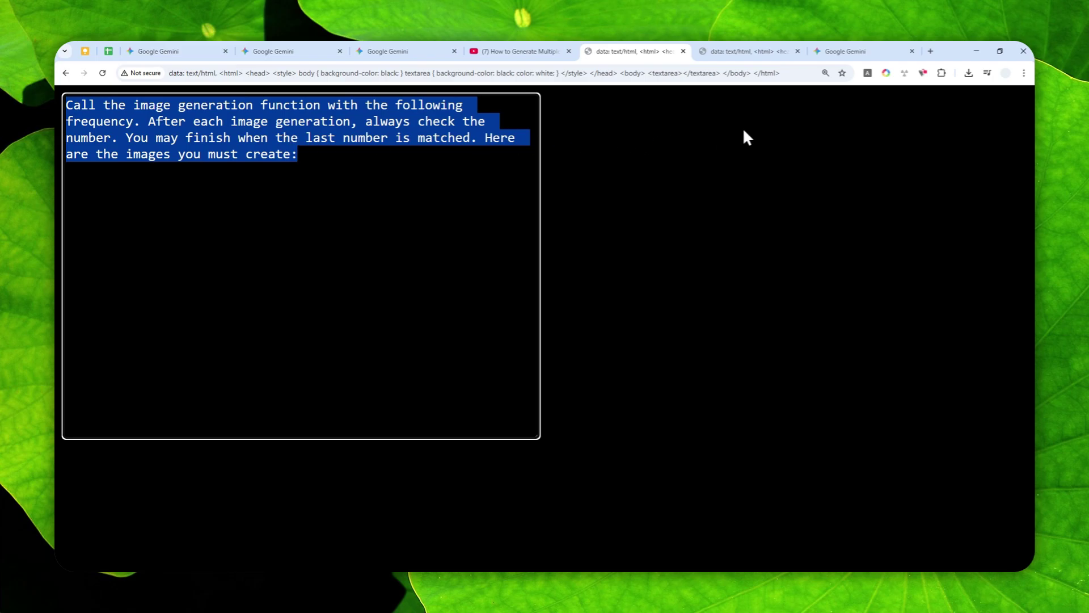
Return to the landmark chat and open the generated Christ the Redeemer image in the enlarged view.
click(840, 44)
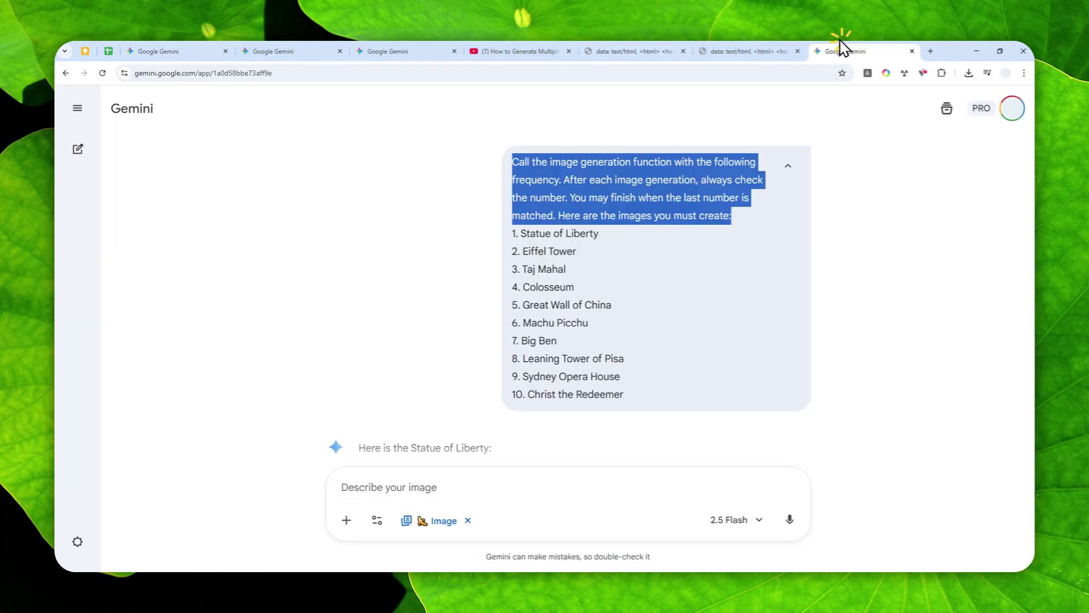
scroll(448, 251, down, 5)
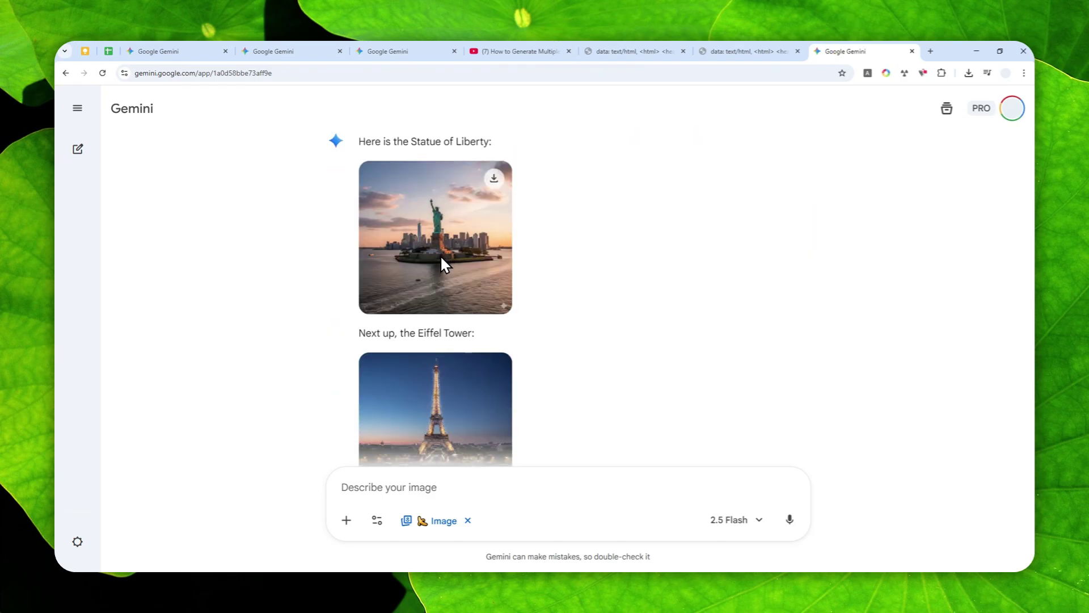
scroll(440, 254, down, 5)
scroll(434, 279, down, 5)
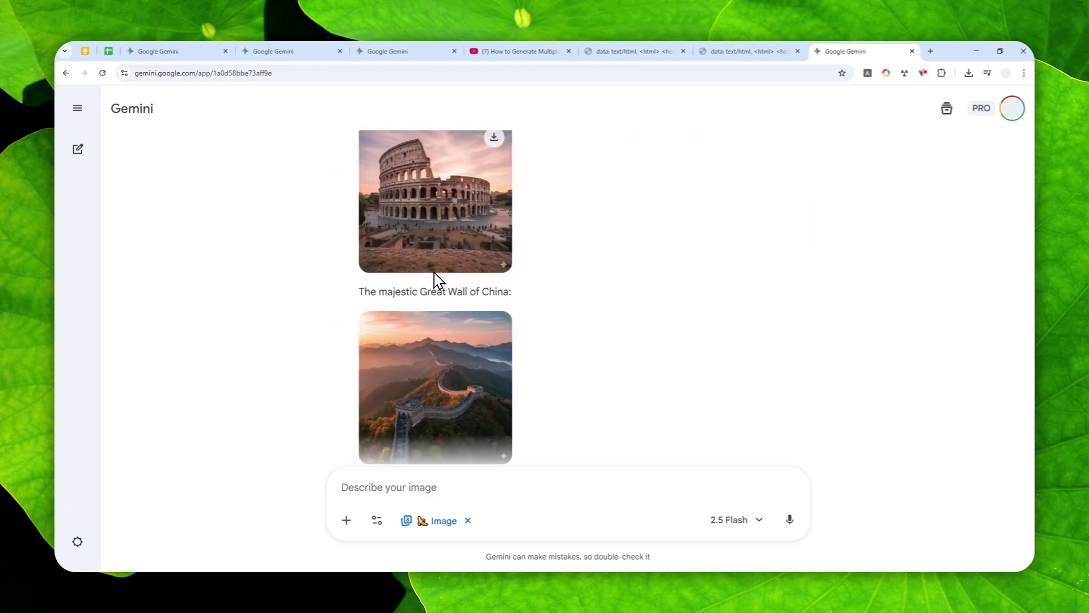
scroll(435, 279, down, 10)
scroll(433, 278, down, 3)
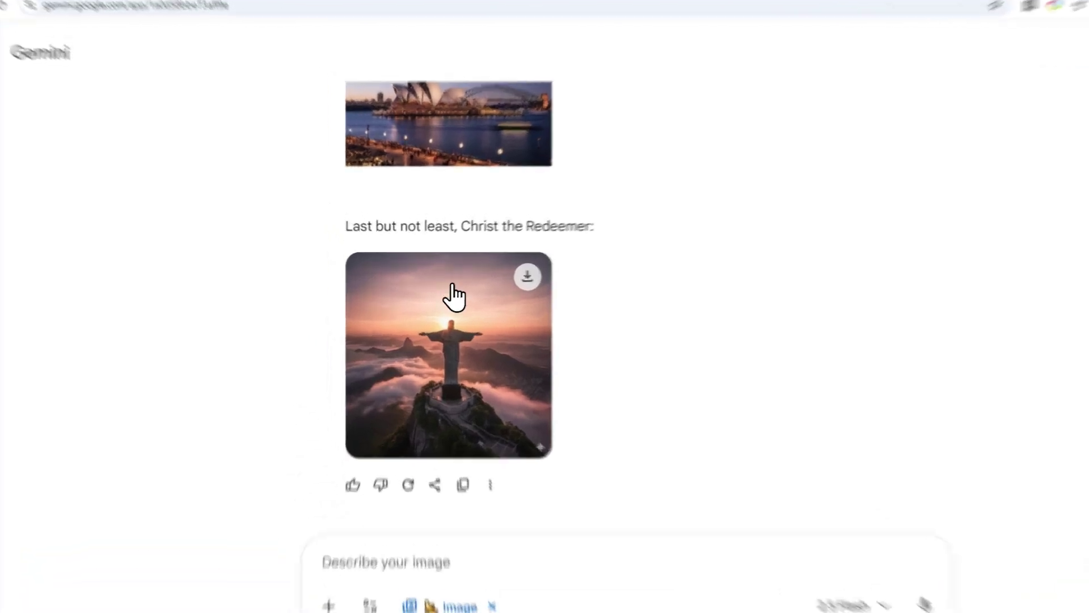
click(440, 329)
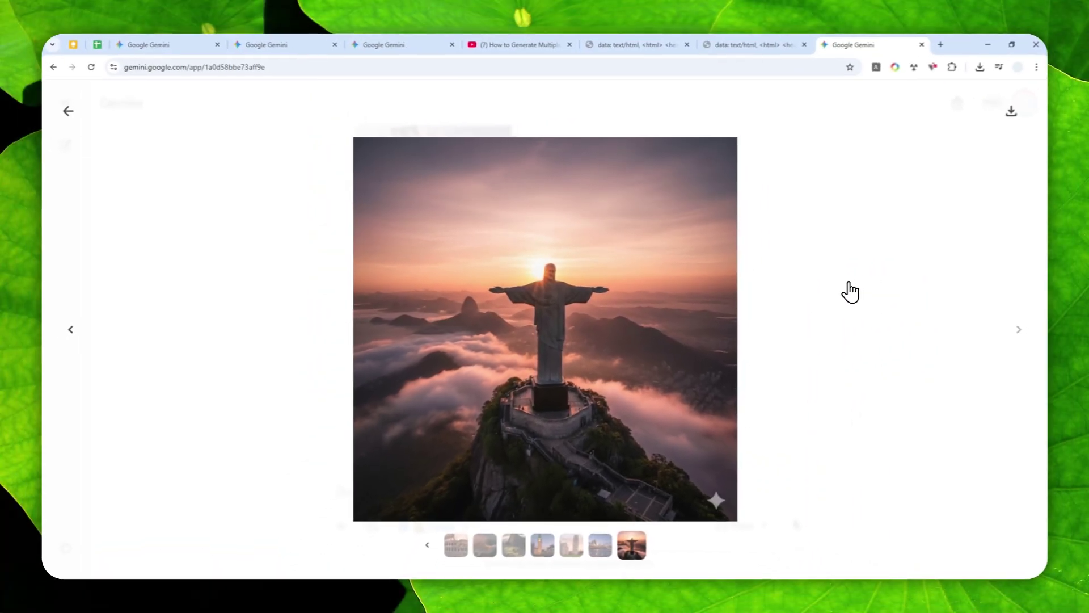